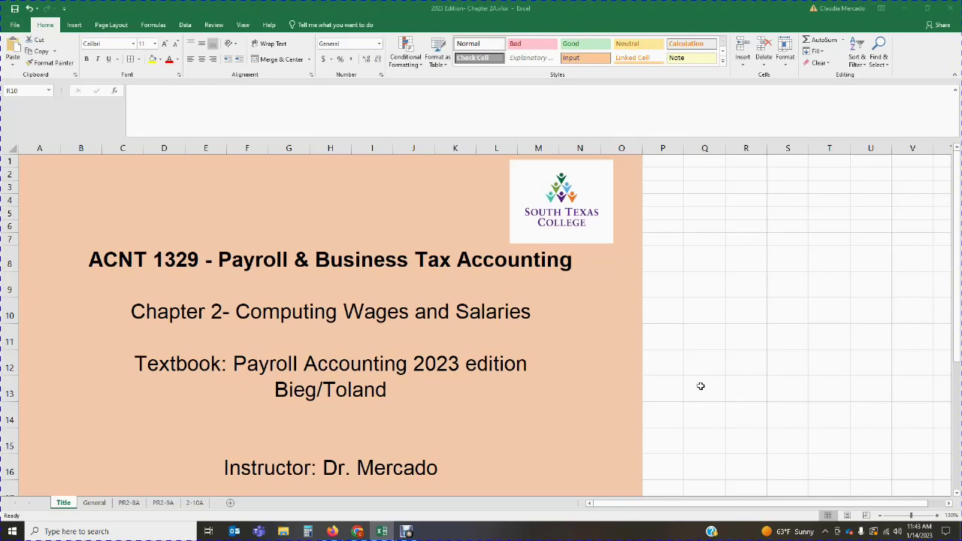
Step: View the General sheet, open the PR2-8A sheet, and read problem 2-8A with its overtime pay explanation
left_click(86, 504)
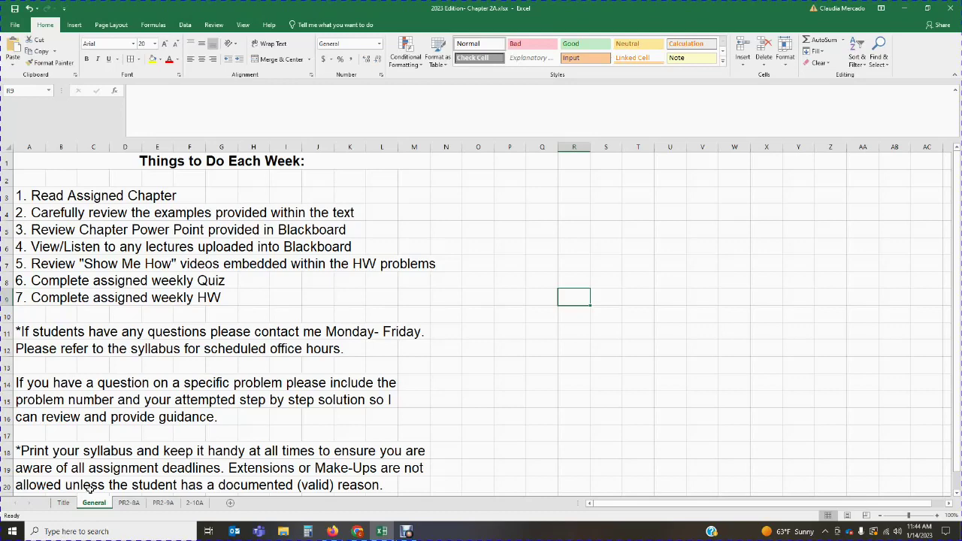
left_click(128, 502)
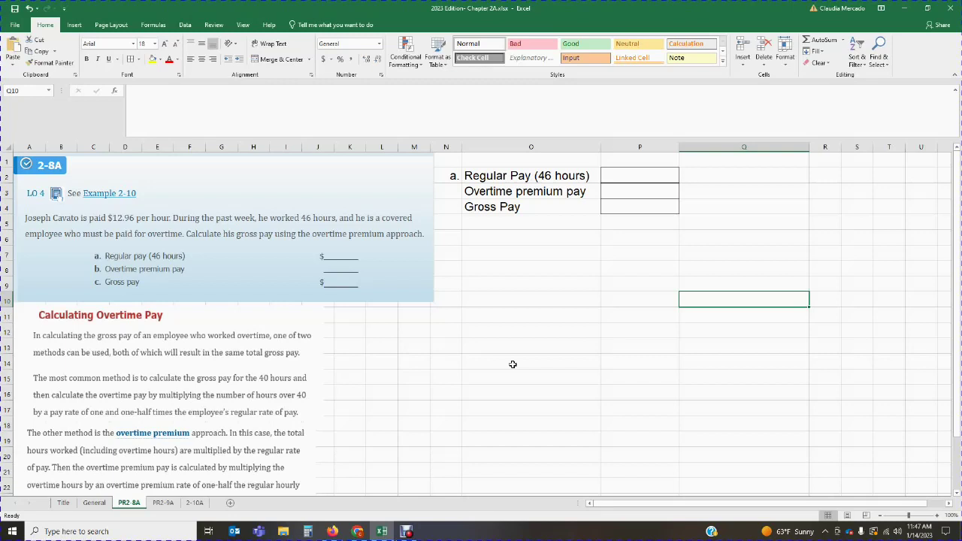
scroll(539, 402, "down", 1)
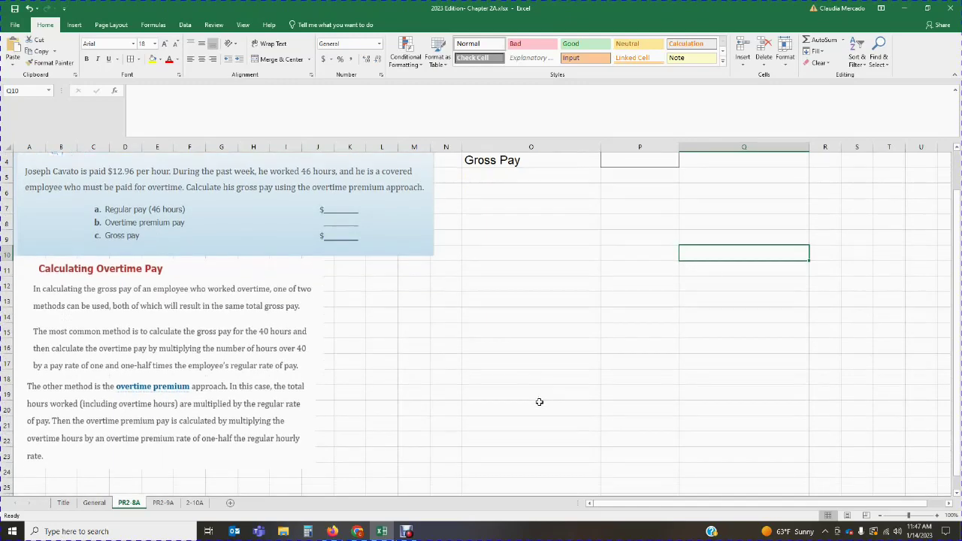
scroll(539, 402, "up", 1)
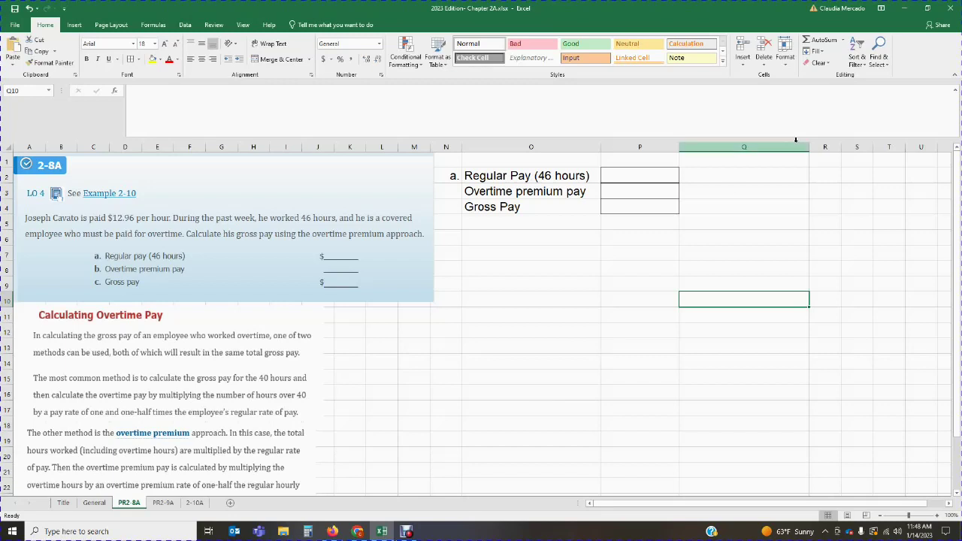
Step: Enter the regular pay working "46 hours X $12.96" in cell Q2
left_click(749, 171)
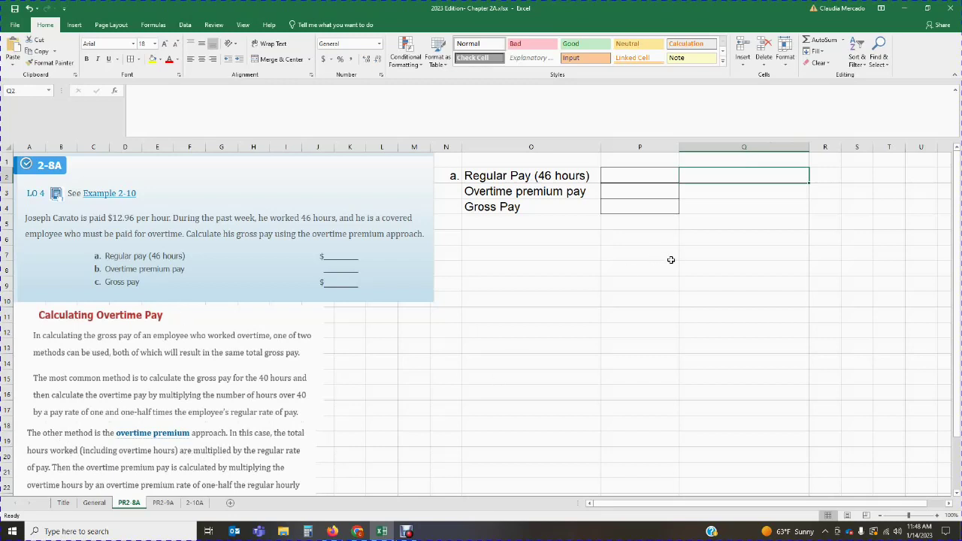
type("46 hours ")
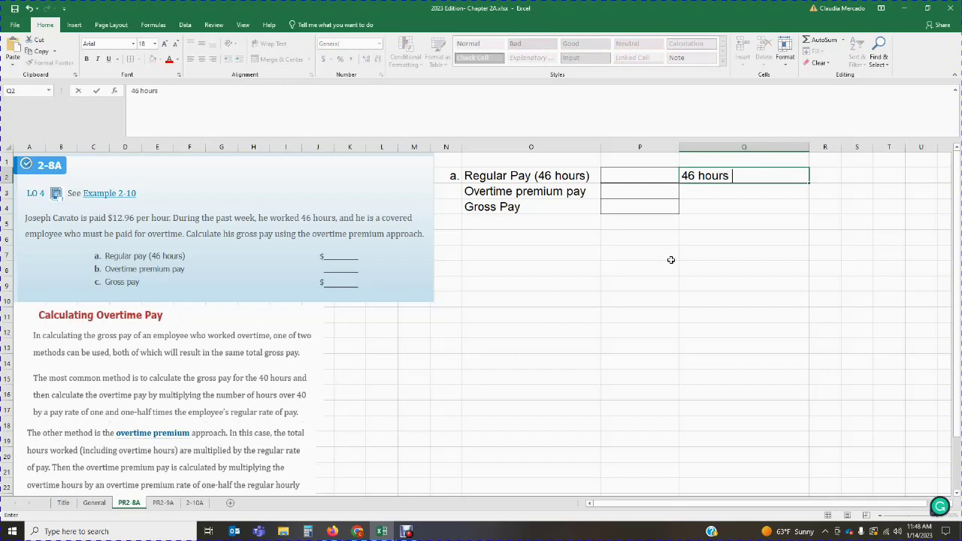
type("X $12.96")
Step: Multiply 46 by 12.96 in Calculator and enter 596.16 as the regular pay in cell P2
left_click(307, 531)
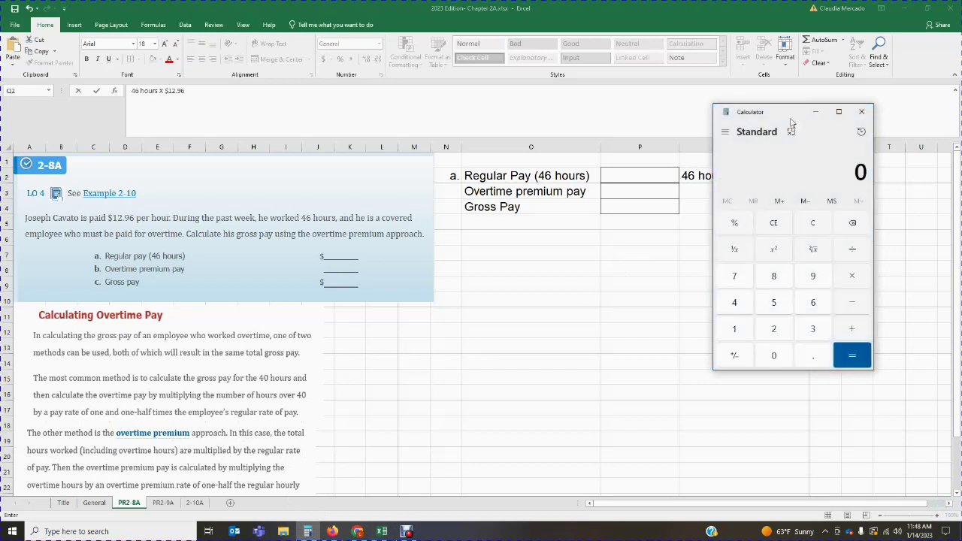
left_click_drag(786, 121, 356, 159)
type("46")
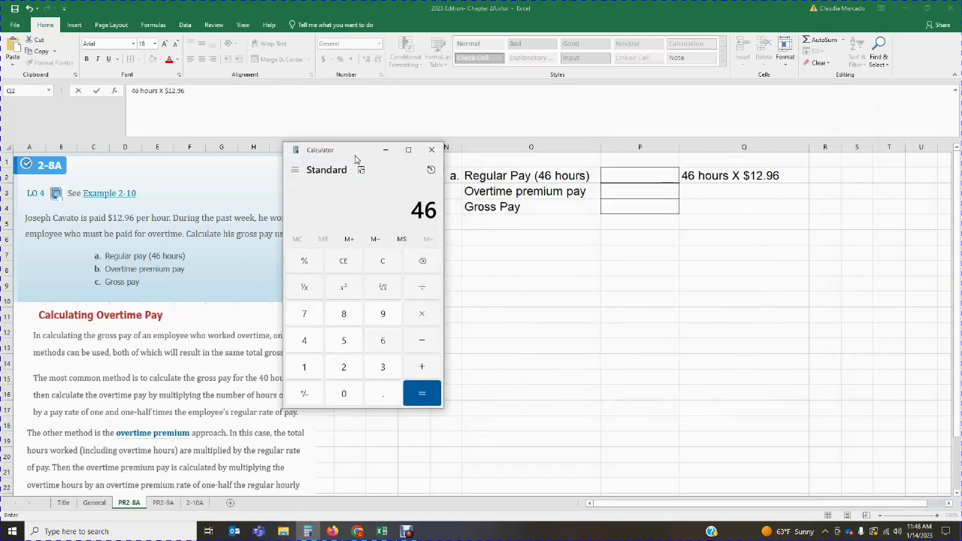
key("Return")
type("*12.96")
key("Return")
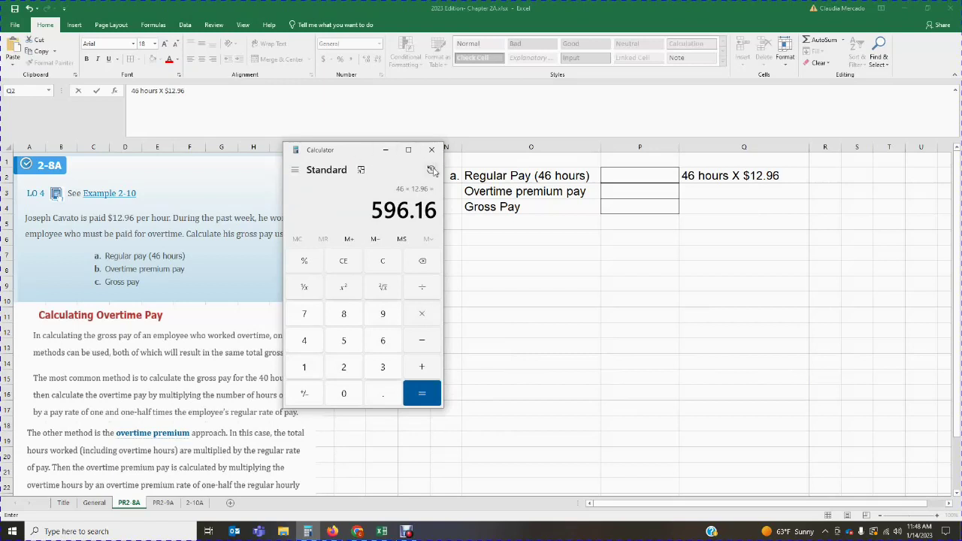
left_click(639, 175)
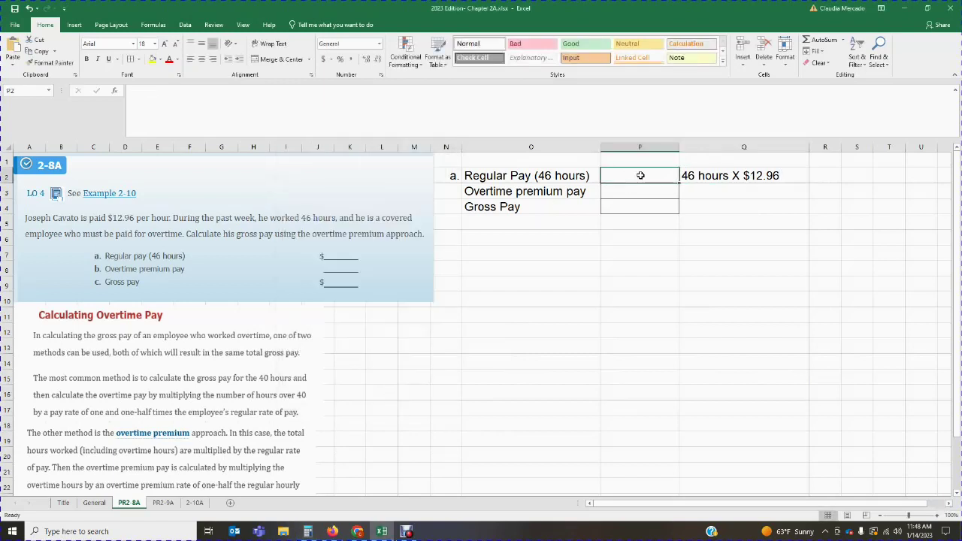
type("596.16")
key("Return")
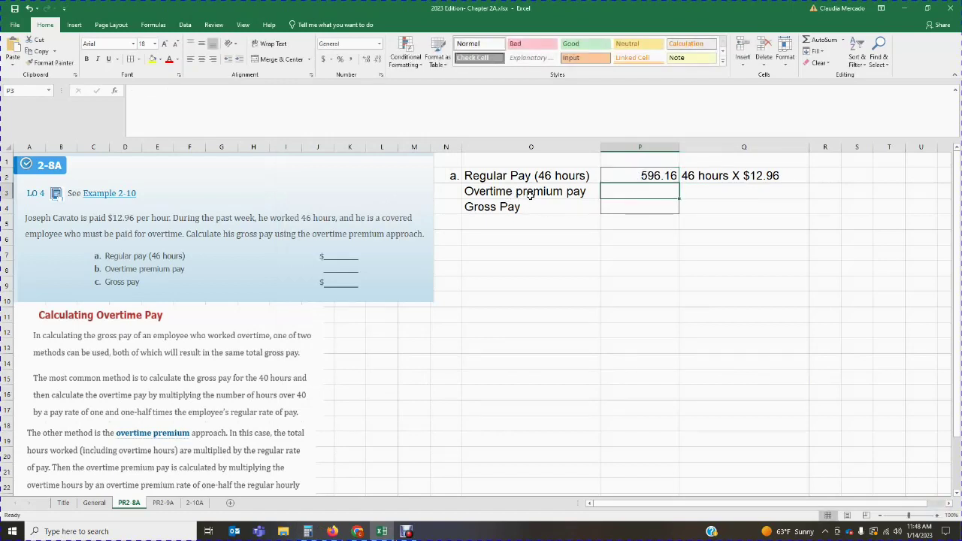
Step: Begin the overtime premium working in cell Q3 with "6 hours", consulting the overtime premium explanation
scroll(255, 474, "down", 1)
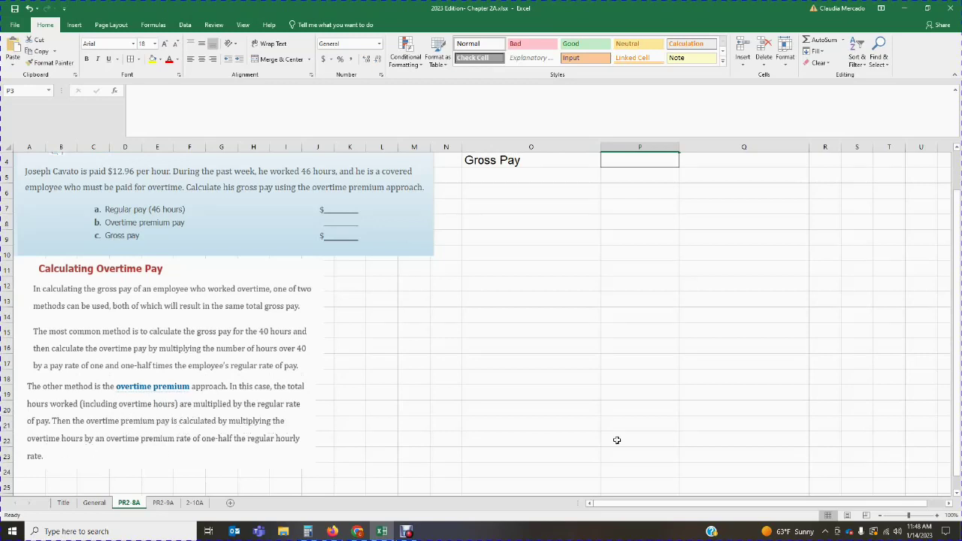
scroll(616, 439, "up", 1)
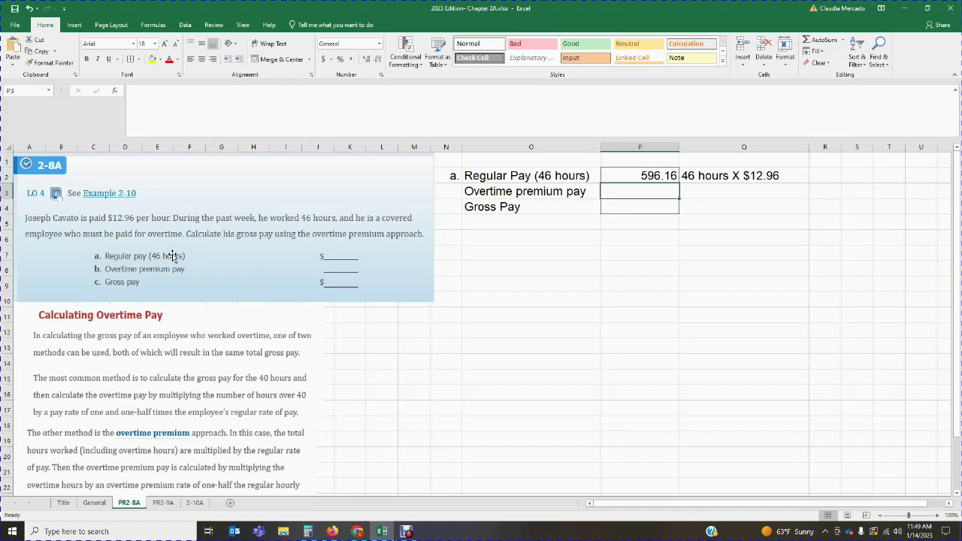
left_click(704, 193)
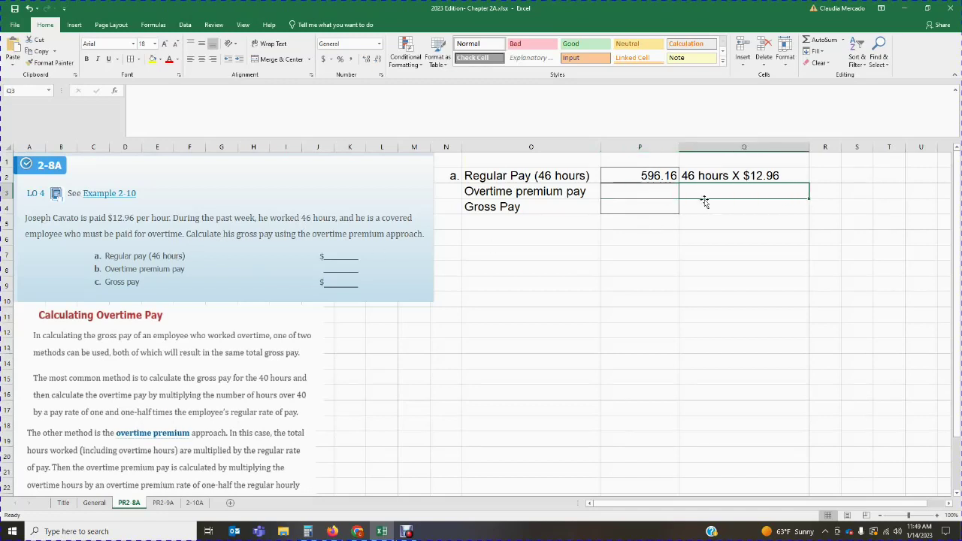
type("6 hours")
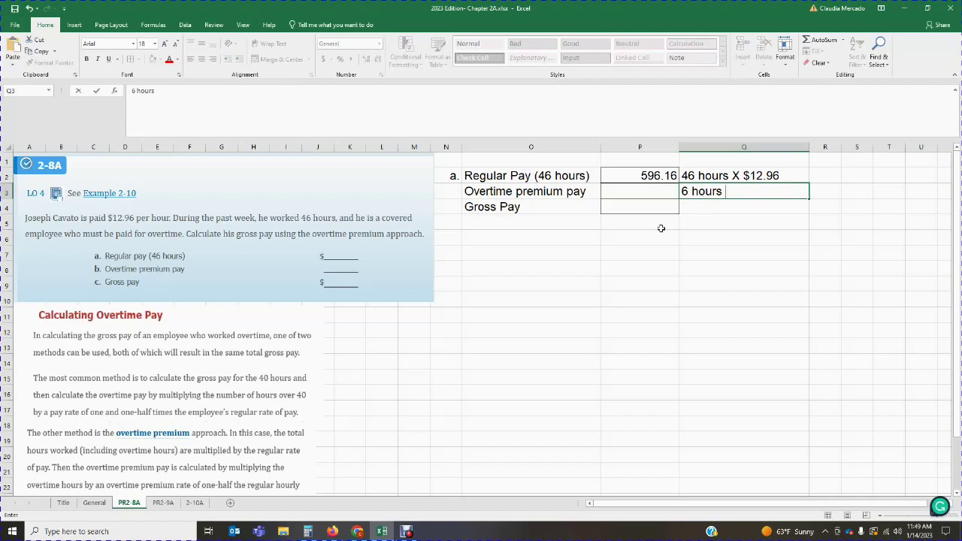
scroll(567, 273, "down", 2)
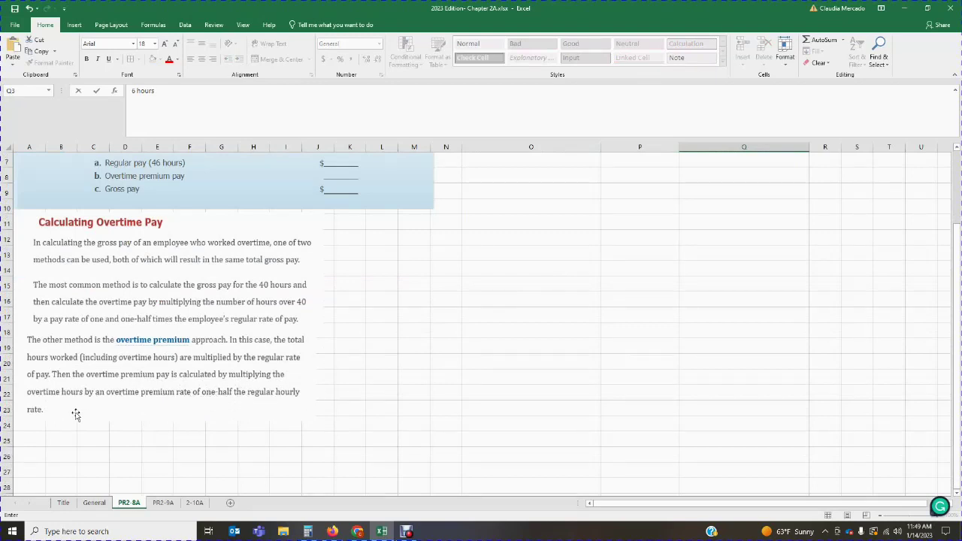
scroll(77, 415, "up", 2)
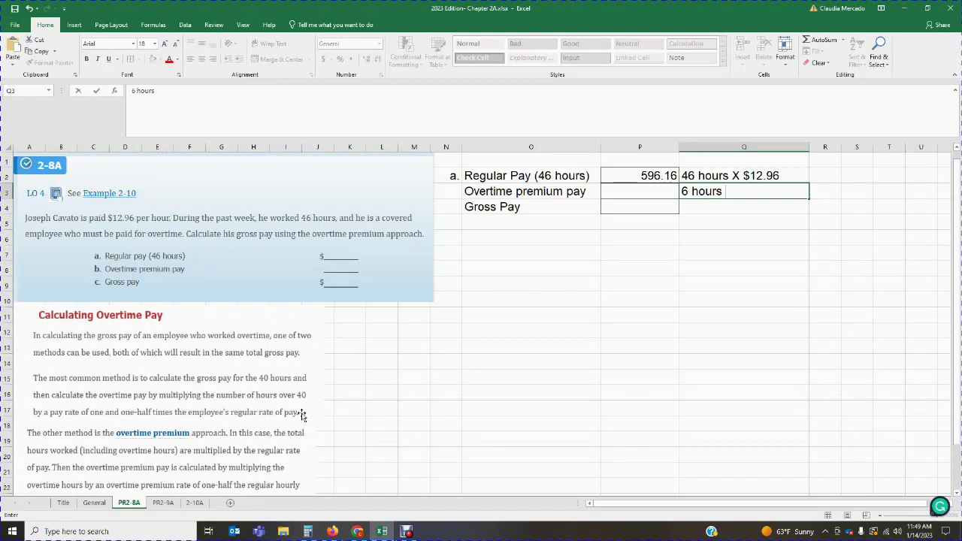
Step: Multiply 12.96 by 0.5 in Calculator and complete the working in Q3 as "6 hours X 6.48"
left_click(307, 531)
left_click_drag(374, 160, 499, 164)
left_click(511, 272)
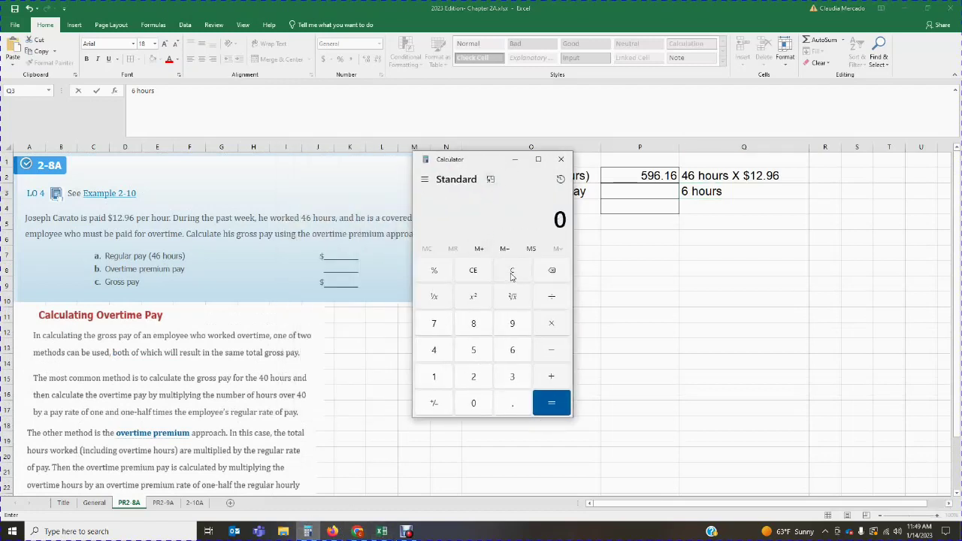
type("12.96*.5")
key("Return")
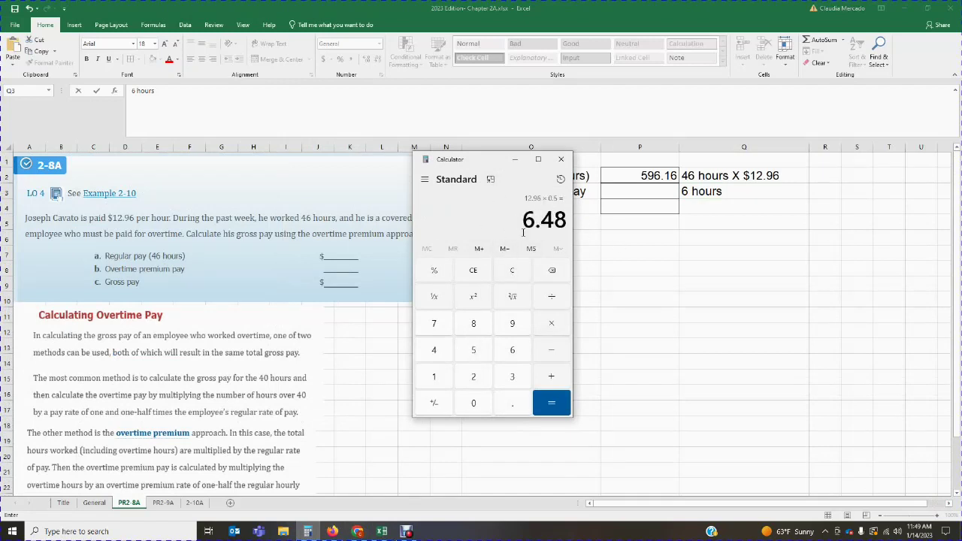
left_click(743, 192)
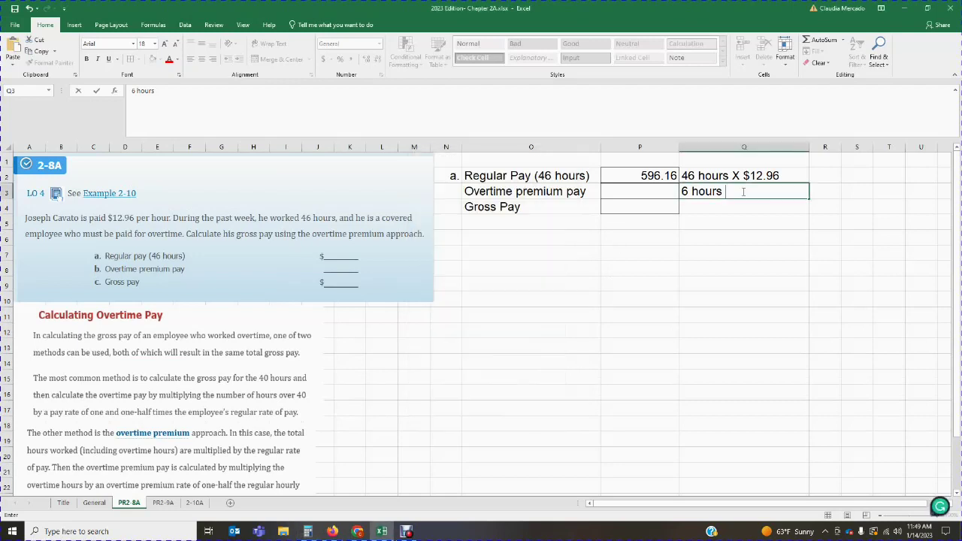
type("6 hours X 6.48")
left_click(761, 238)
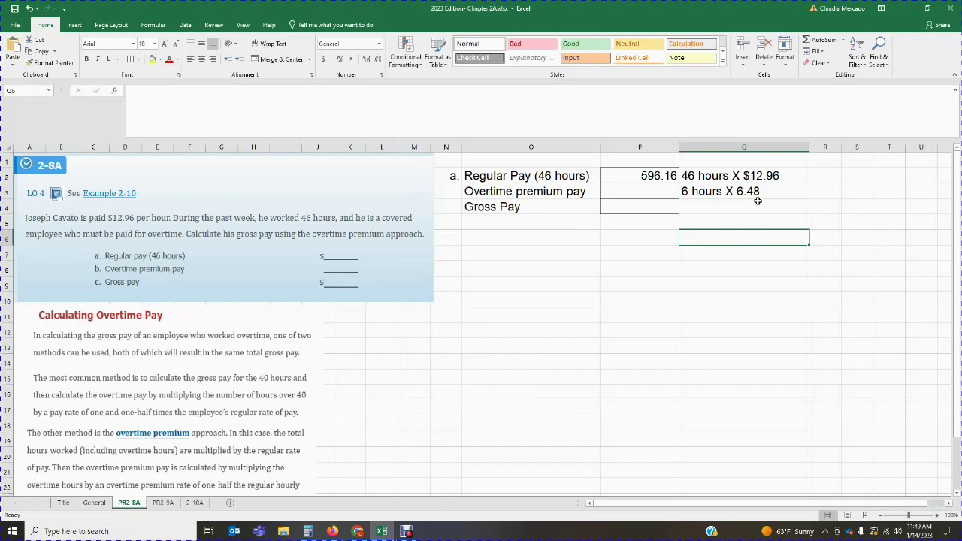
Step: Multiply 6.48 by 6 in Calculator and enter 38.88 as the overtime premium pay in cell P3
left_click(307, 531)
left_click(509, 272)
type("6.48*6")
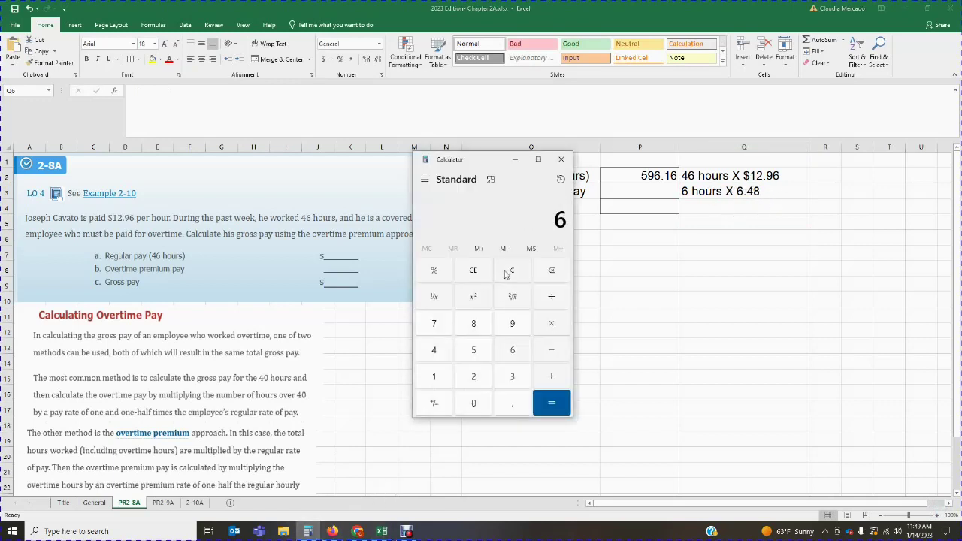
key("Return")
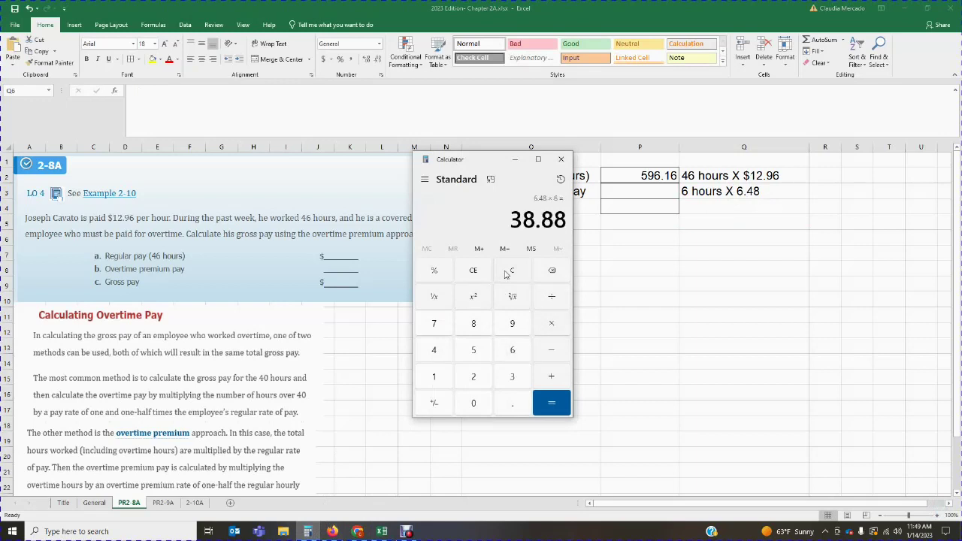
left_click(650, 192)
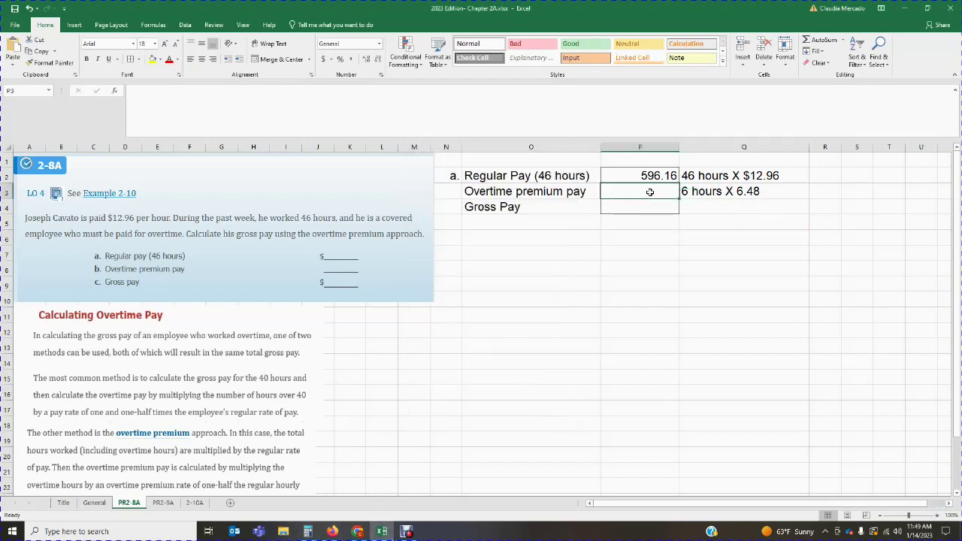
type("38.88")
key("Return")
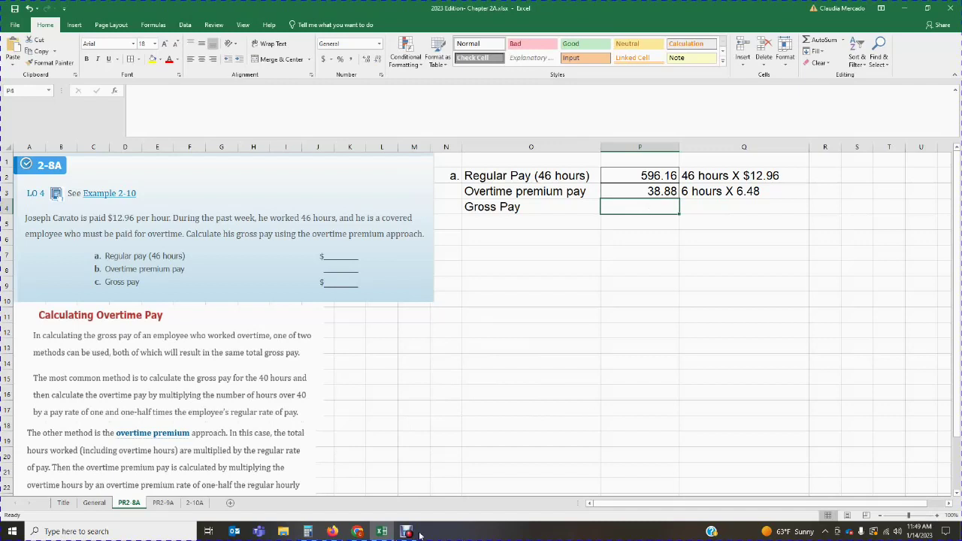
Step: Add 596.16 and 38.88 in Calculator and enter 635.04 as the gross pay in cell P4
left_click(307, 532)
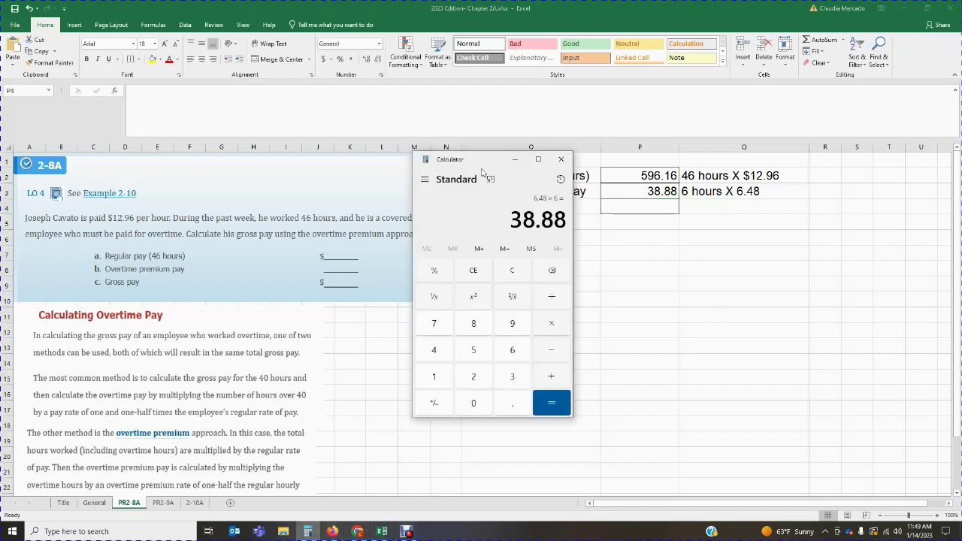
left_click_drag(476, 164, 805, 191)
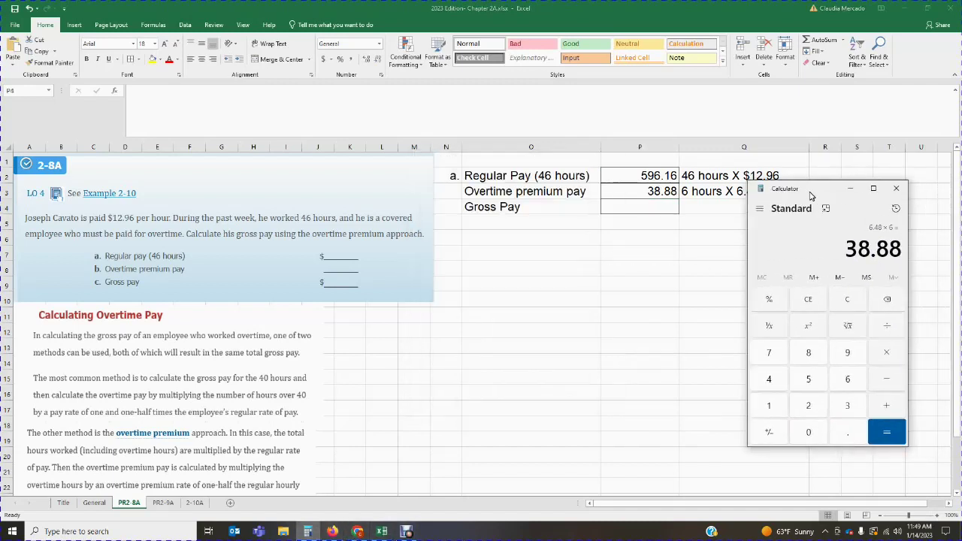
left_click(836, 303)
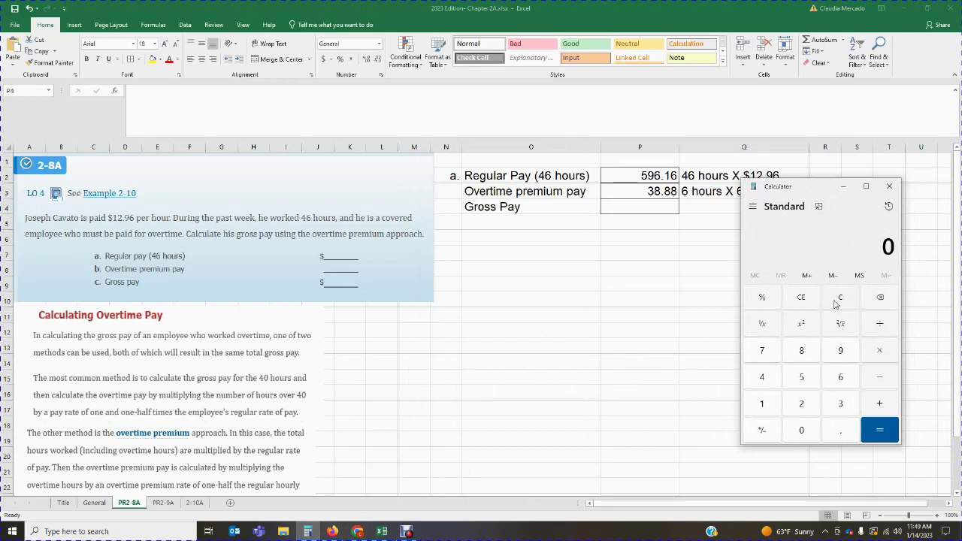
type("596.16")
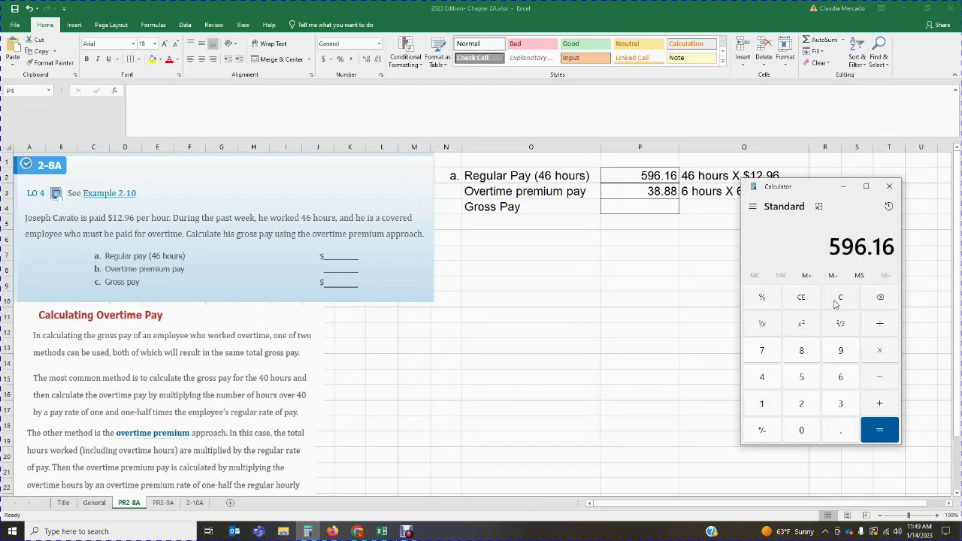
key("plus")
type("38.88")
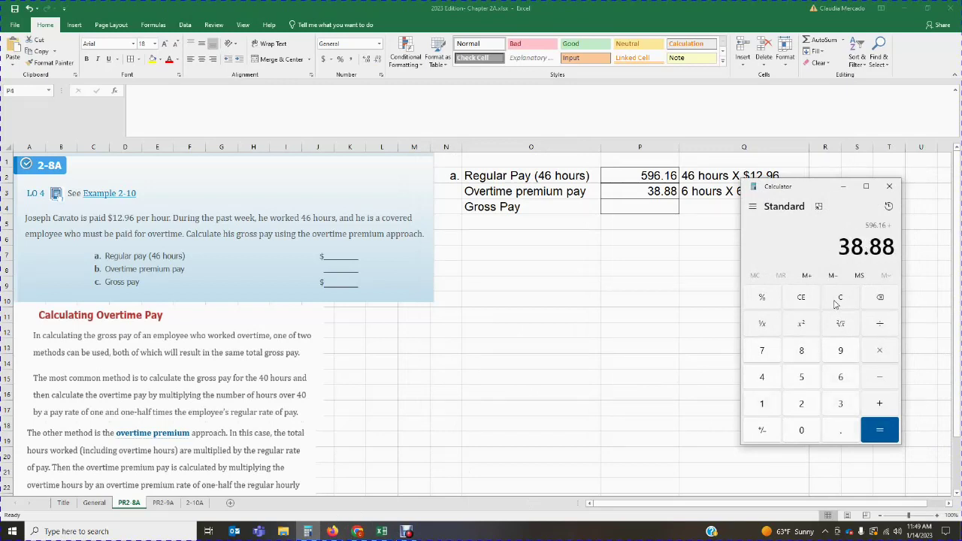
key("Return")
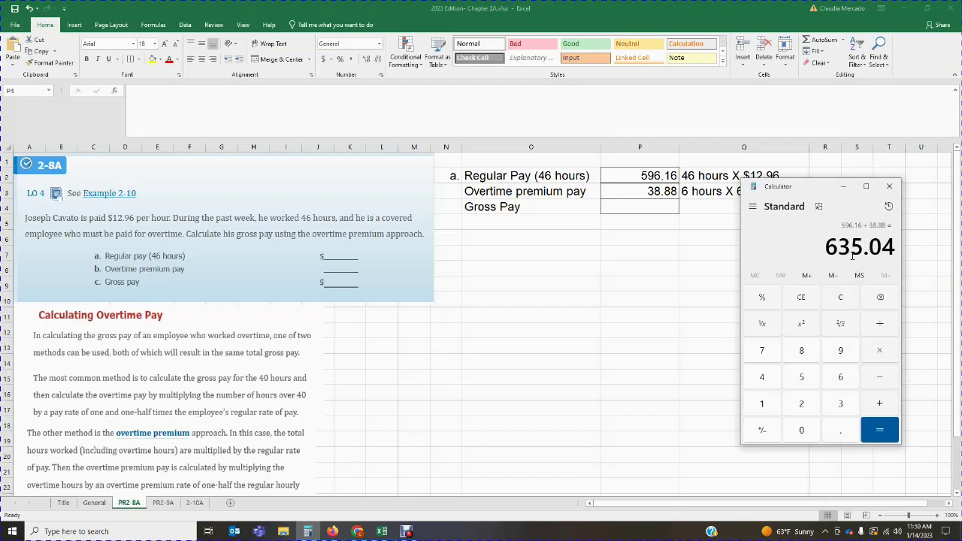
left_click(851, 301)
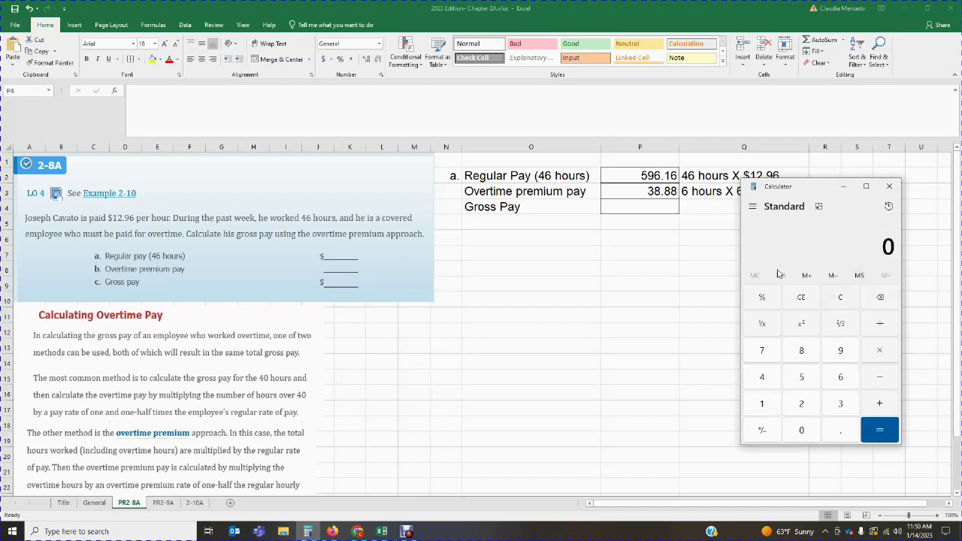
left_click(666, 211)
type("5.04")
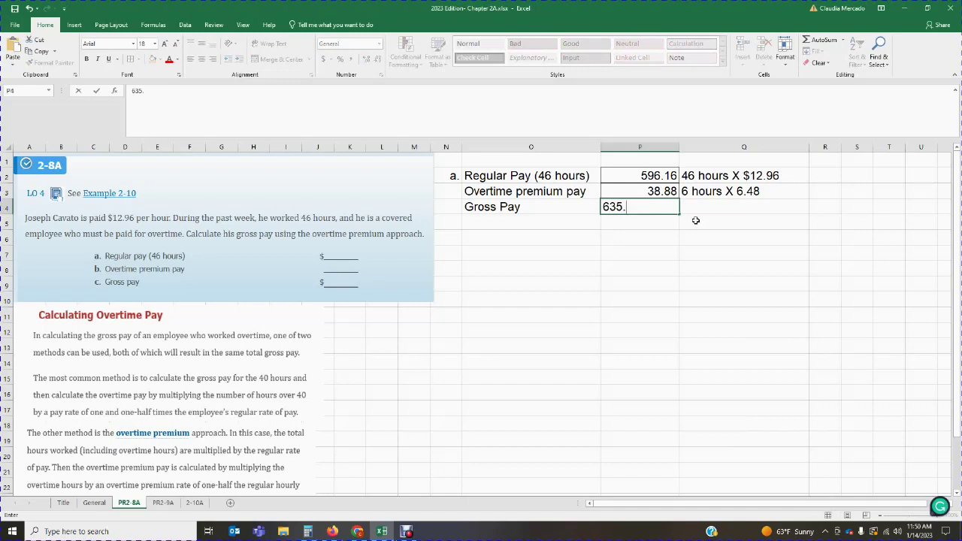
key("Return")
Step: Highlight the gross pay amount in cell P4 with a yellow fill
left_click(652, 205)
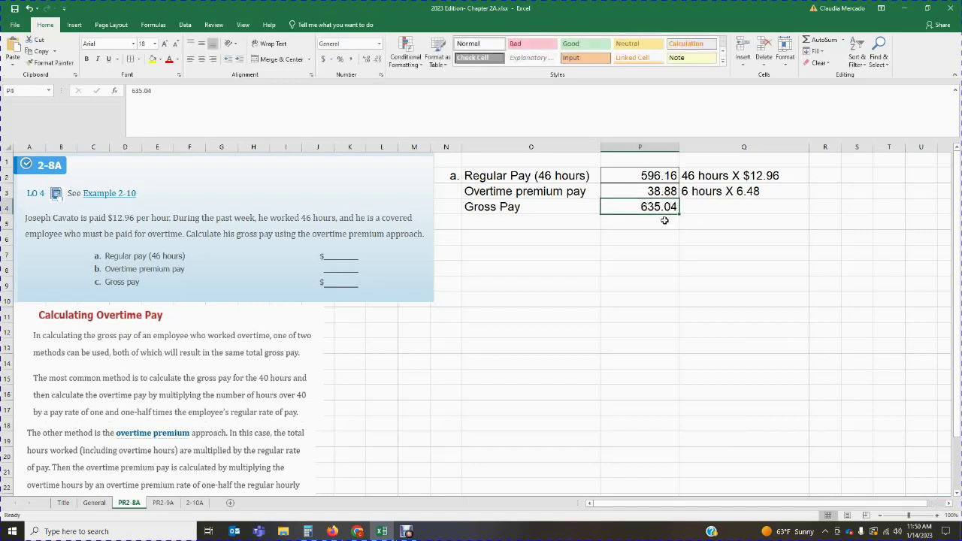
left_click(153, 60)
left_click(703, 333)
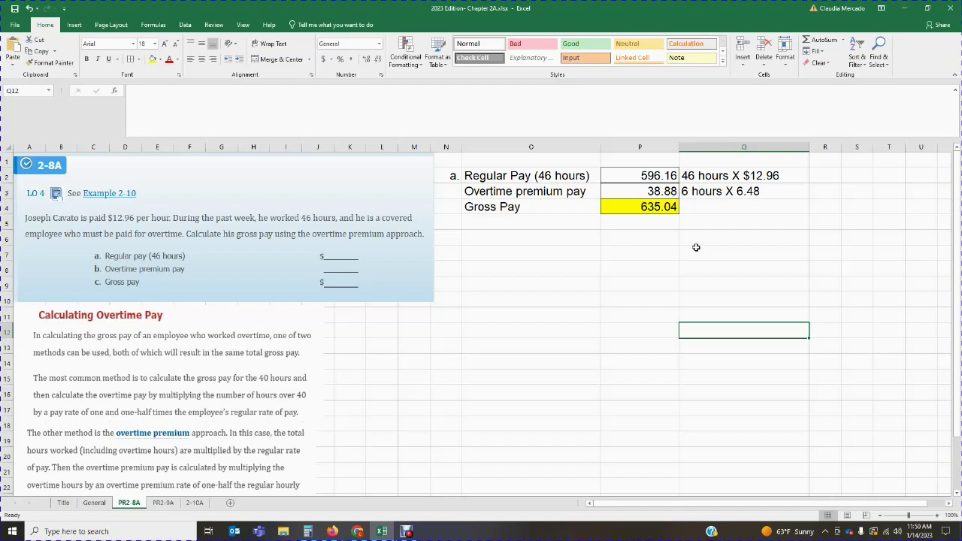
Step: Enter the label "Regular Pay" in cell O9, below the overtime premium solution
left_click(651, 210)
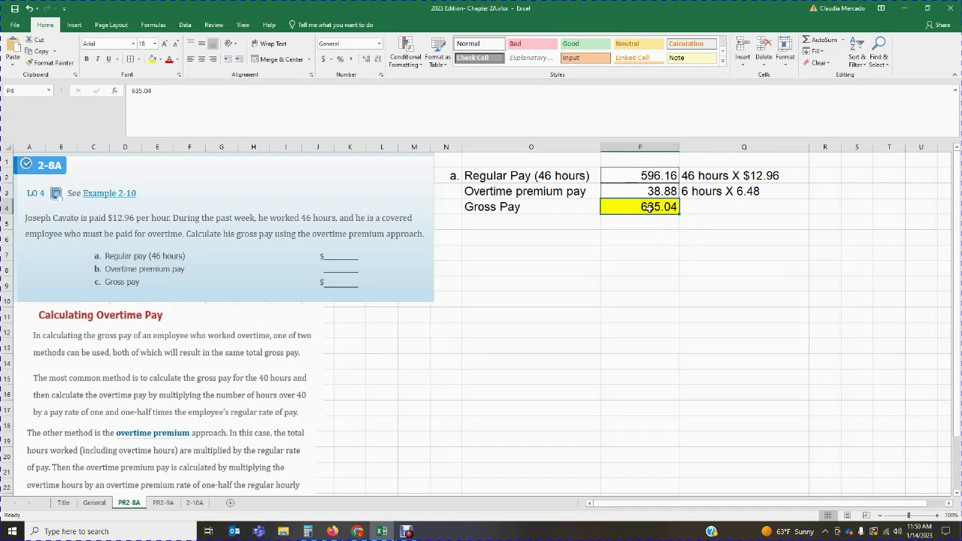
left_click(567, 277)
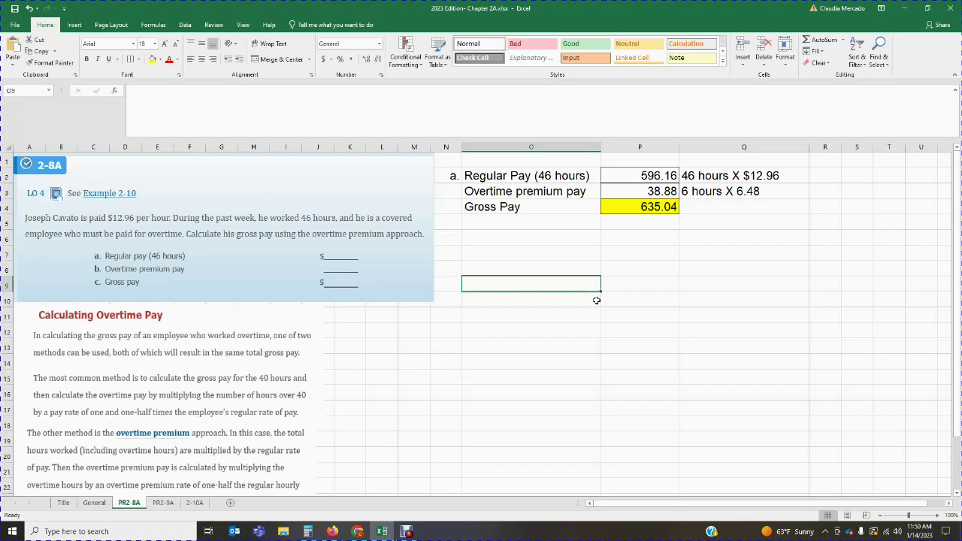
type("Rey")
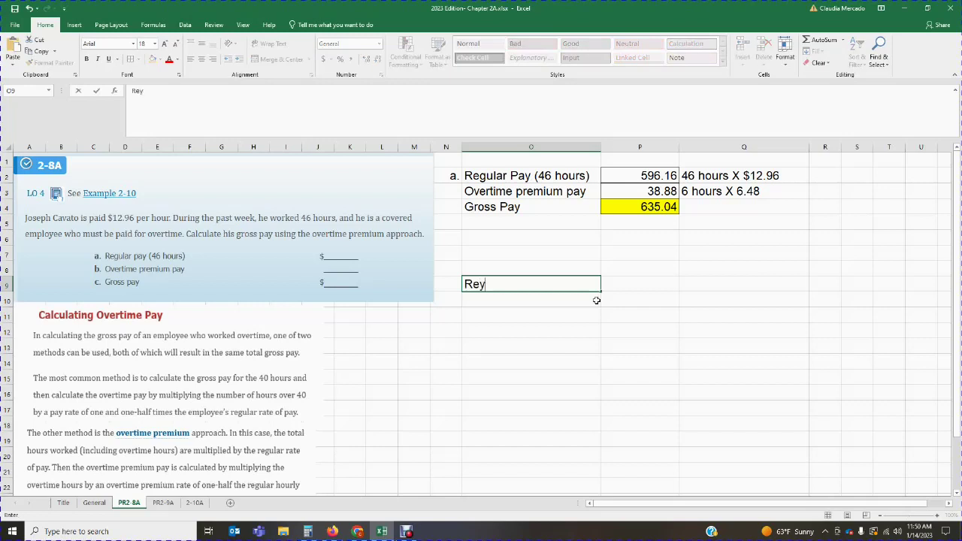
key("BackSpace")
type("gujar")
key("BackSpace")
key("BackSpace")
key("BackSpace")
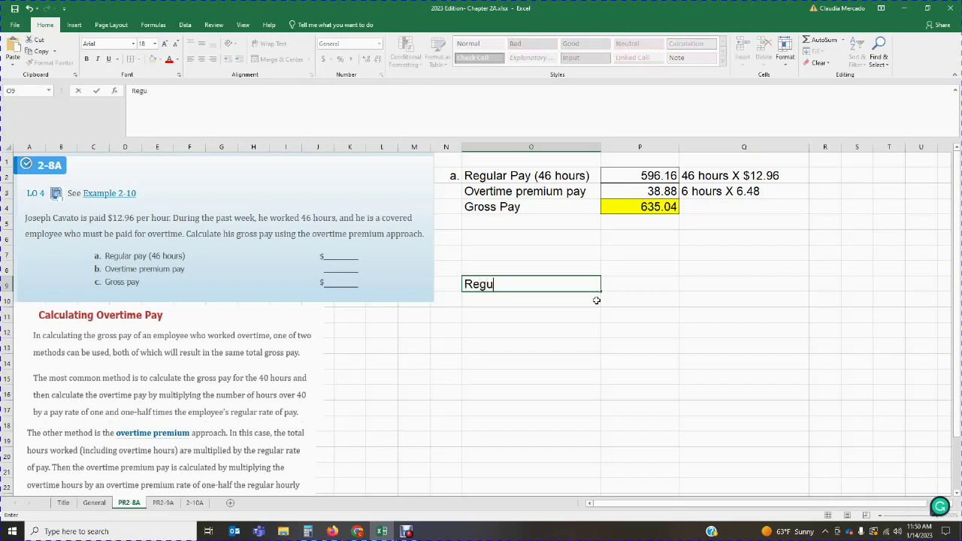
type("lar Pay")
Step: Enter the heading "Regular OT Calculation:" in cell O8, above the Regular Pay label
left_click(534, 268)
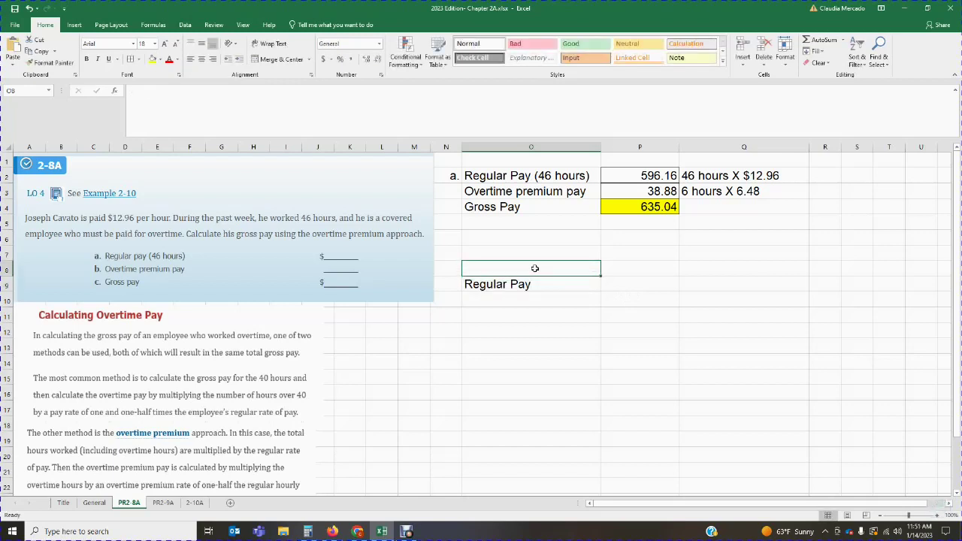
type("Regular")
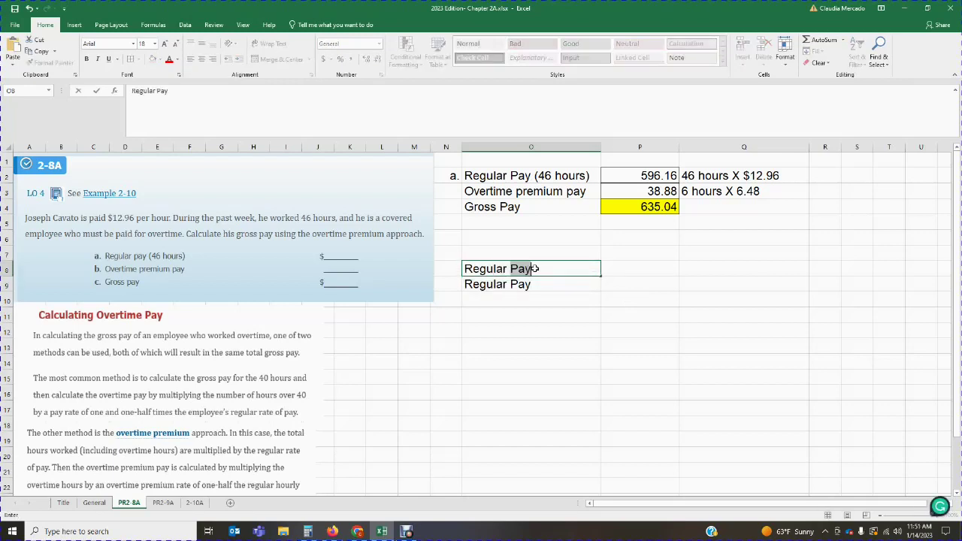
key("BackSpace")
type("OT Cau")
type("lcu")
key("BackSpace")
key("BackSpace")
key("BackSpace")
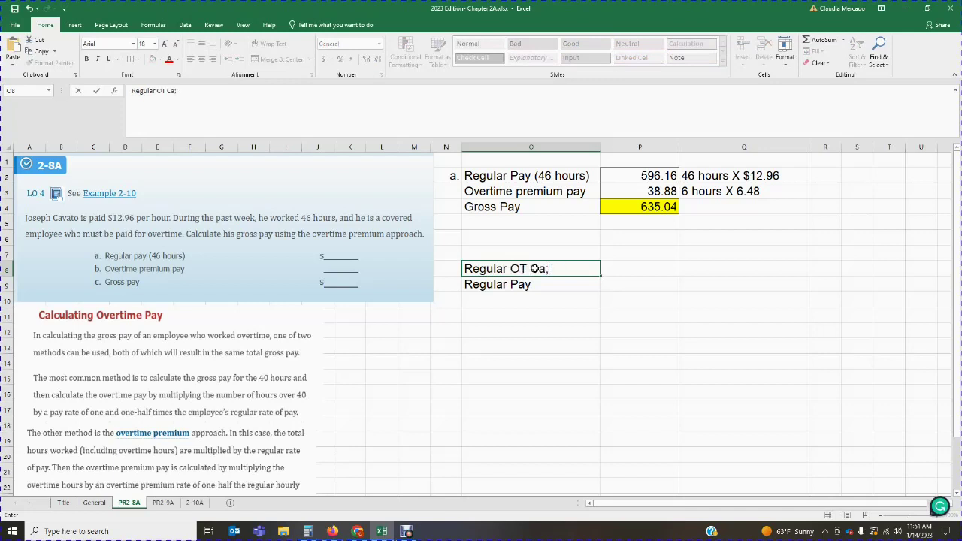
key("BackSpace")
type("alculation:")
left_click(545, 293)
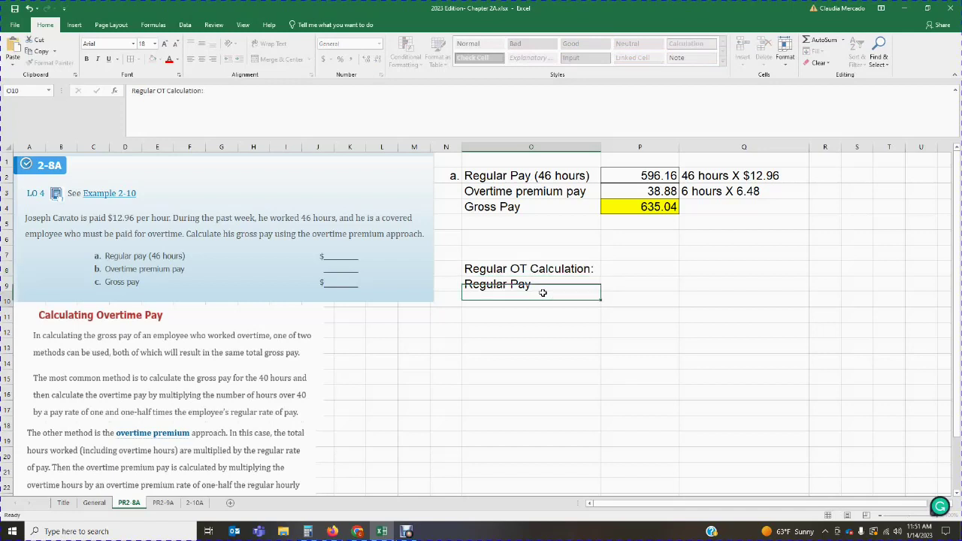
Step: Enter "40 X $12.96" in cell Q9 as the working for the regular pay
left_click(655, 288)
left_click(711, 289)
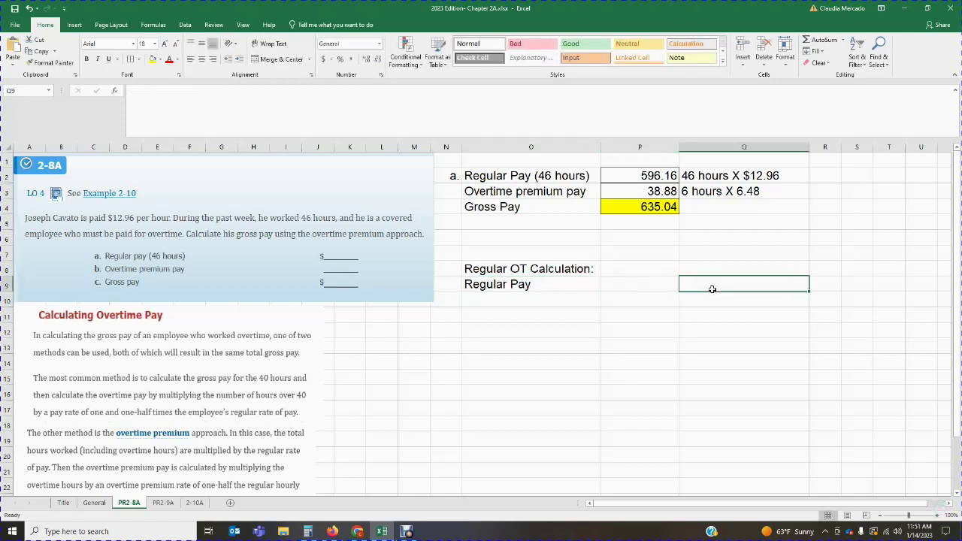
type("40 X ")
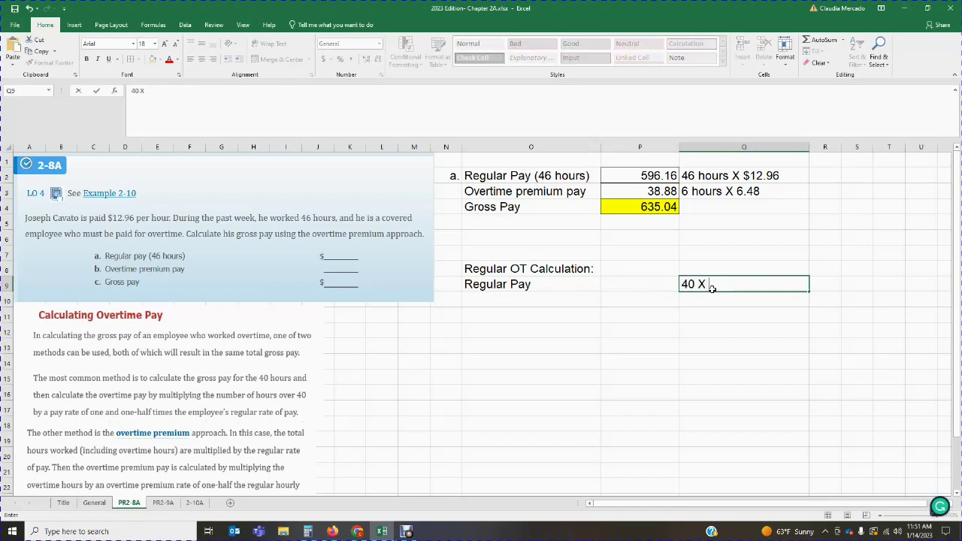
type("$12.96")
key("Return")
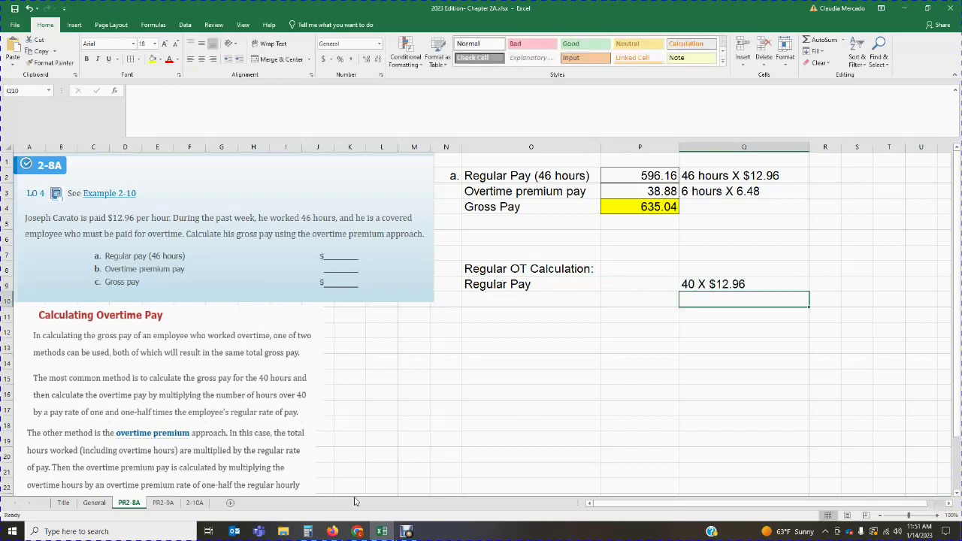
Step: Multiply 40 by 12.96 in Calculator and enter 518.4 as the regular pay in cell P9
left_click(307, 531)
type("40*12.96")
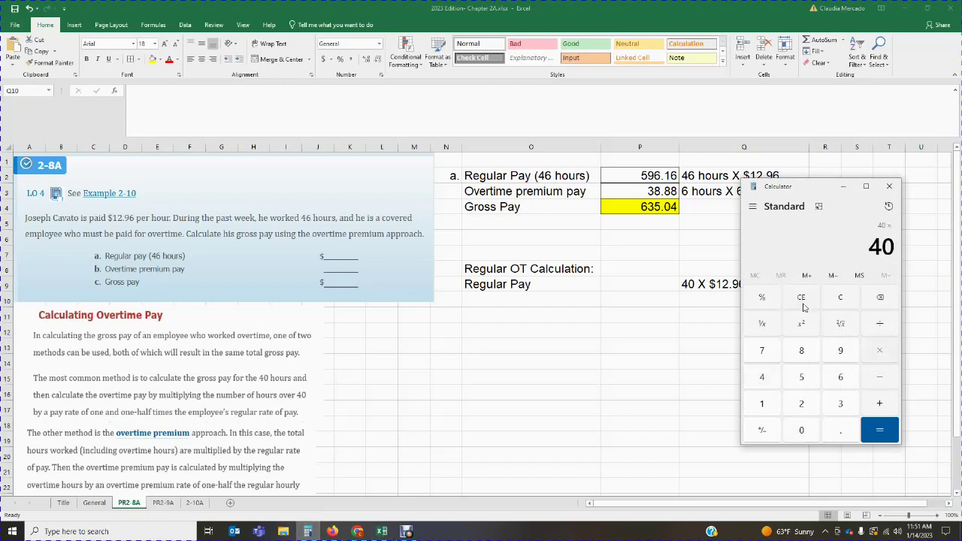
key("Return")
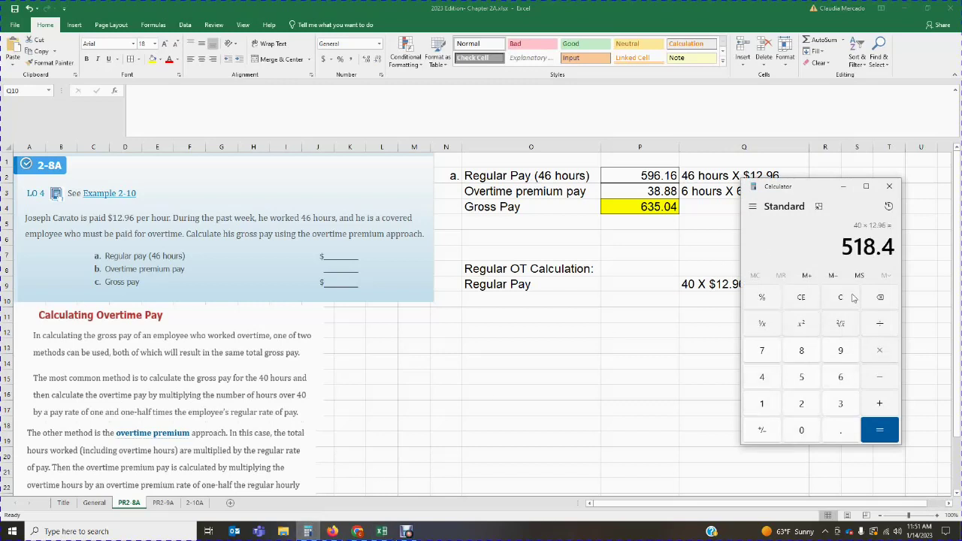
key("alt+Tab")
left_click(638, 284)
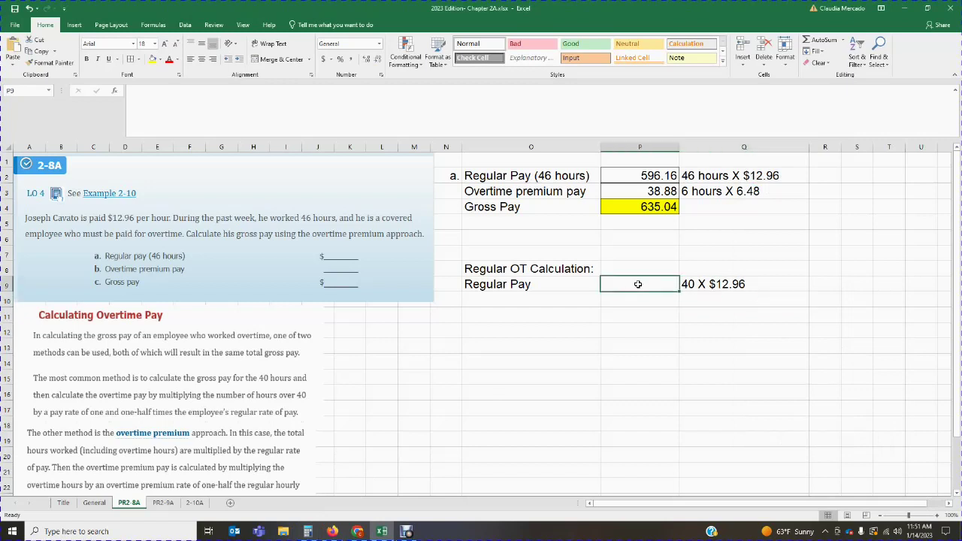
type("518.4")
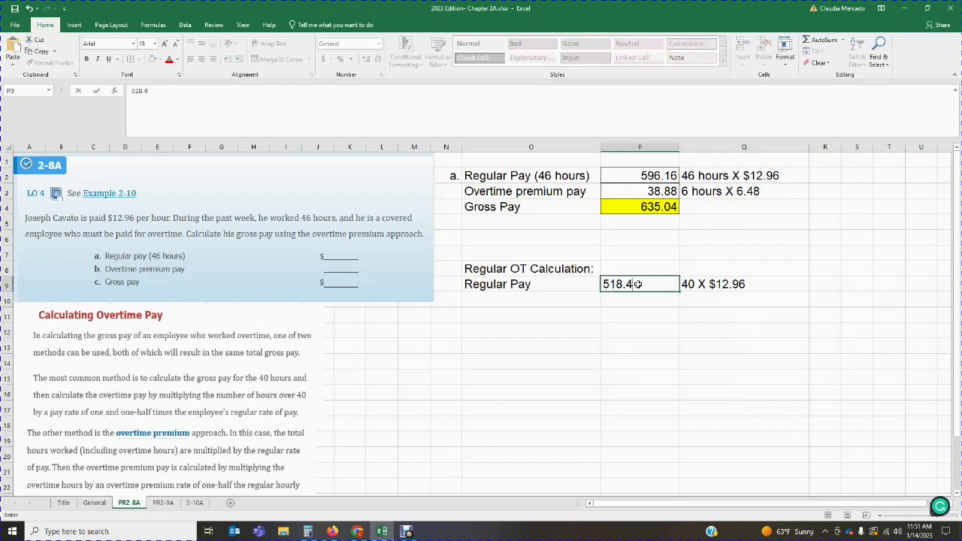
key("Return")
Step: Enter the label "Overtime Pay" in cell O10
left_click(501, 300)
type("O")
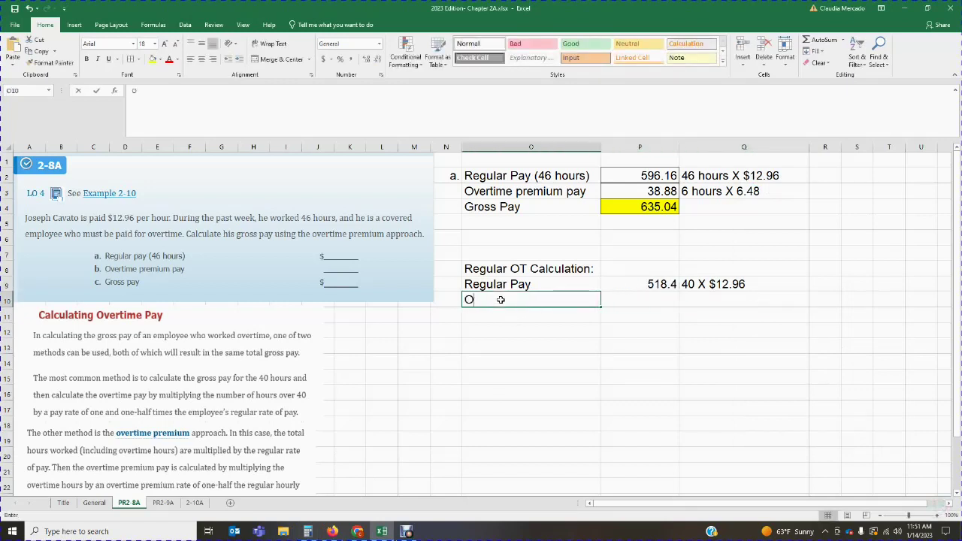
type("vertime Pay")
key("Tab")
key("Tab")
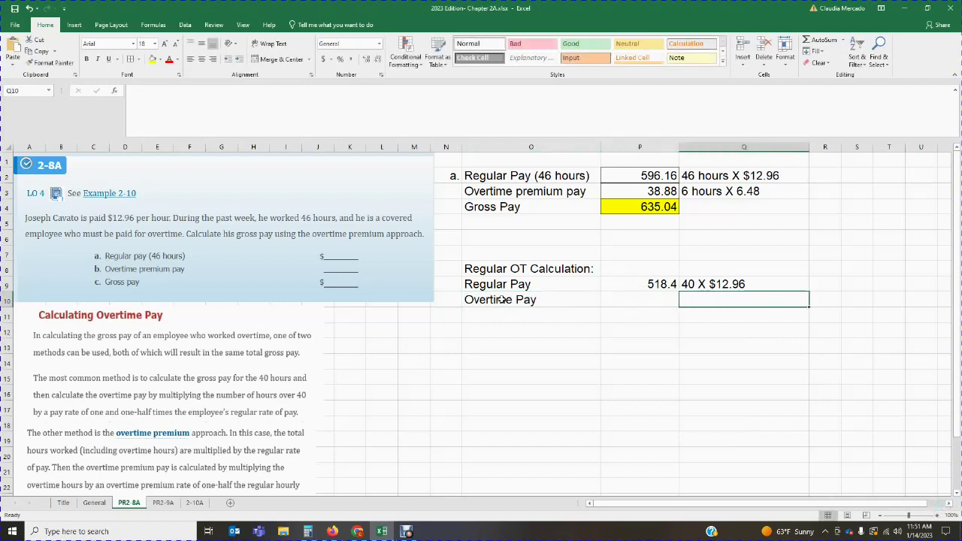
Step: Insert "hours" into the regular pay working in Q9 so it reads "40 hours X $12.96"
left_click(687, 284)
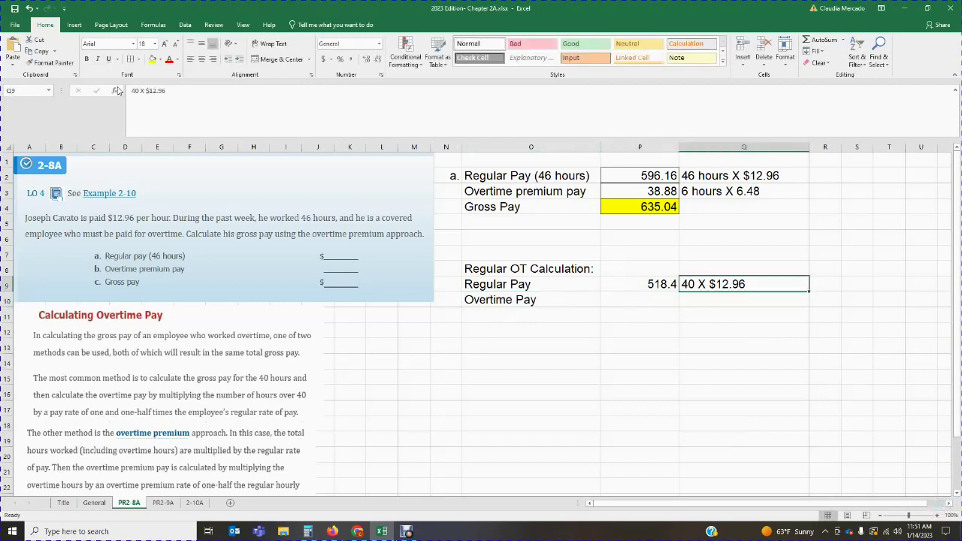
left_click(140, 91)
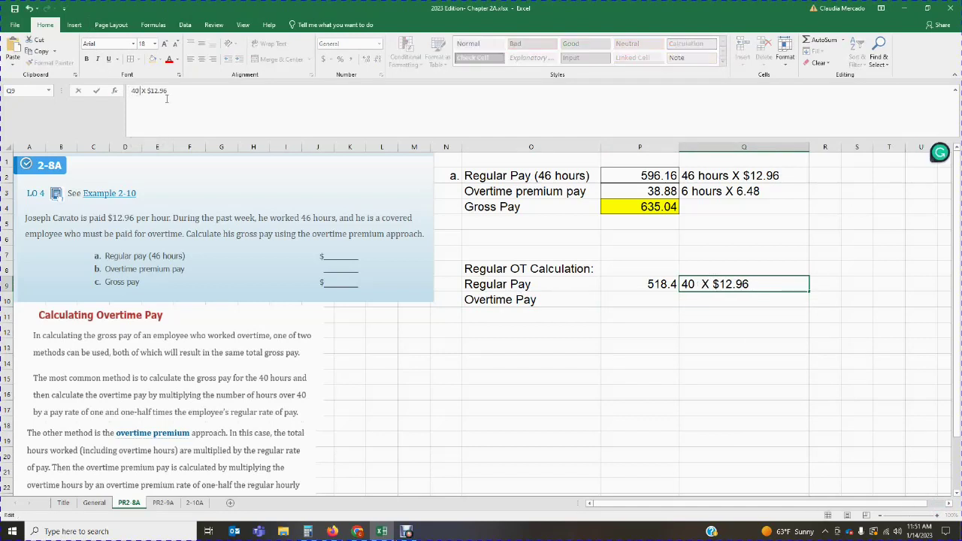
type("hours")
key("Return")
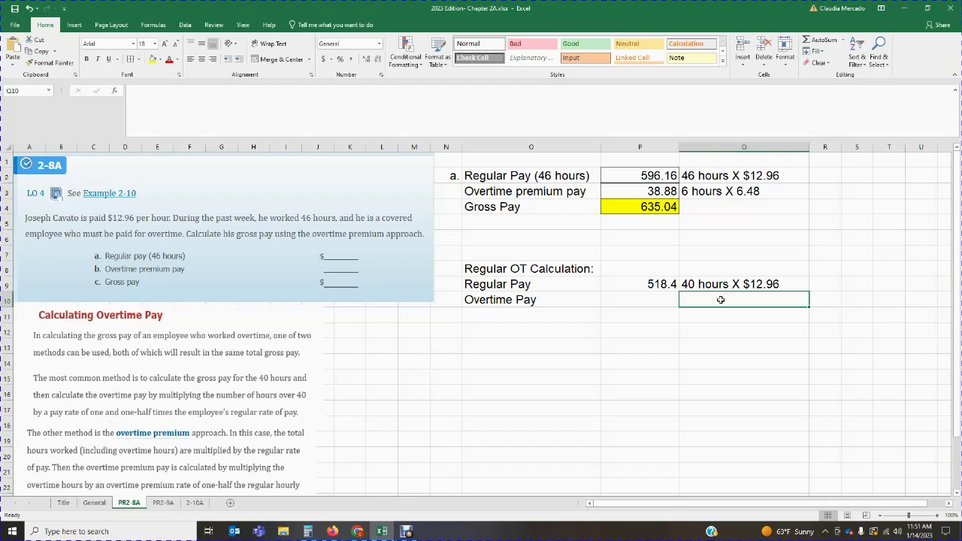
Step: Multiply 12.96 by 1.5 in Calculator and enter "6 hours X $19.44" in Q10 as the overtime pay working
type("6 hours X")
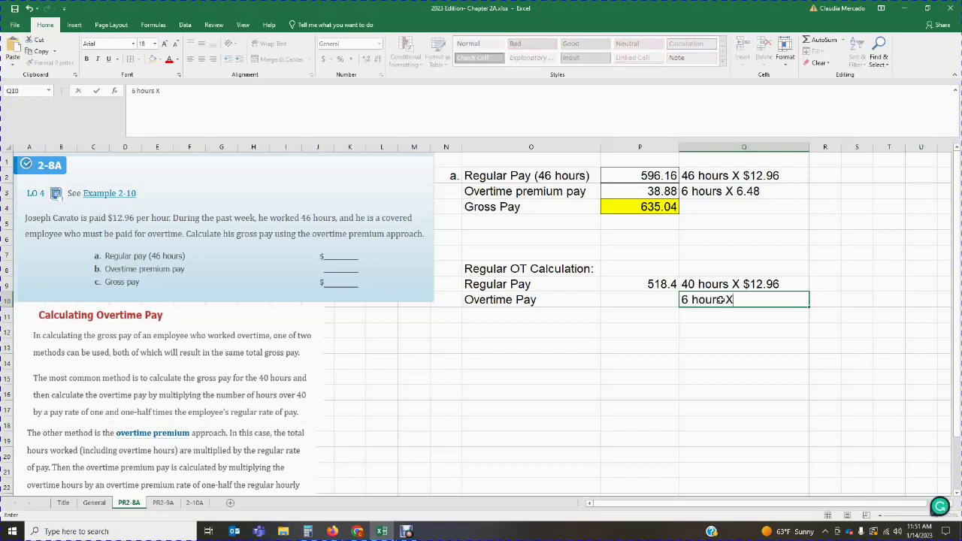
left_click(308, 532)
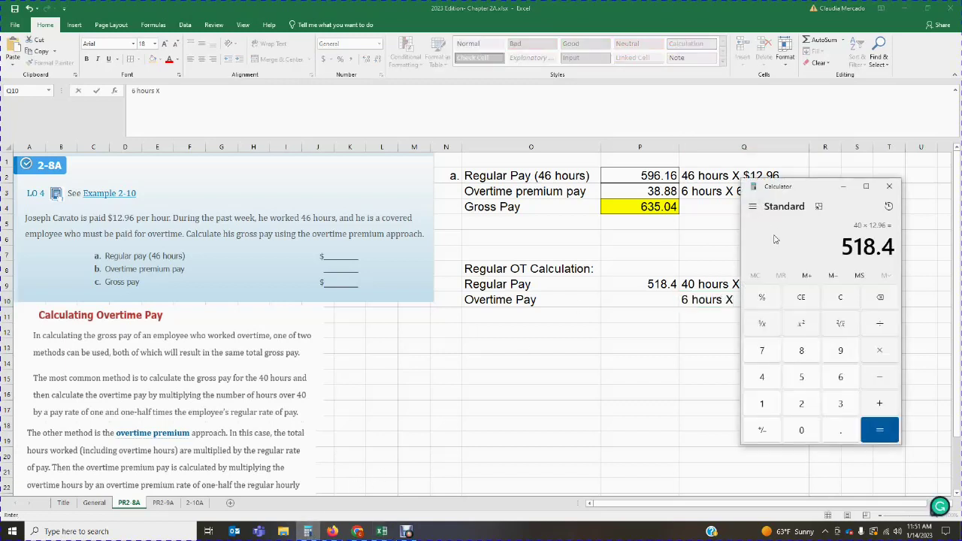
left_click_drag(822, 183, 273, 197)
left_click(295, 305)
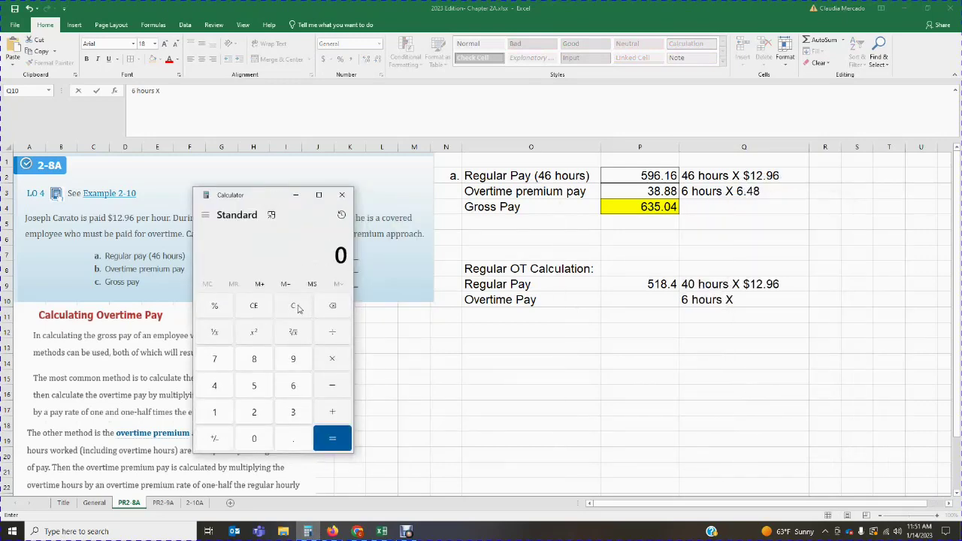
type("12.96")
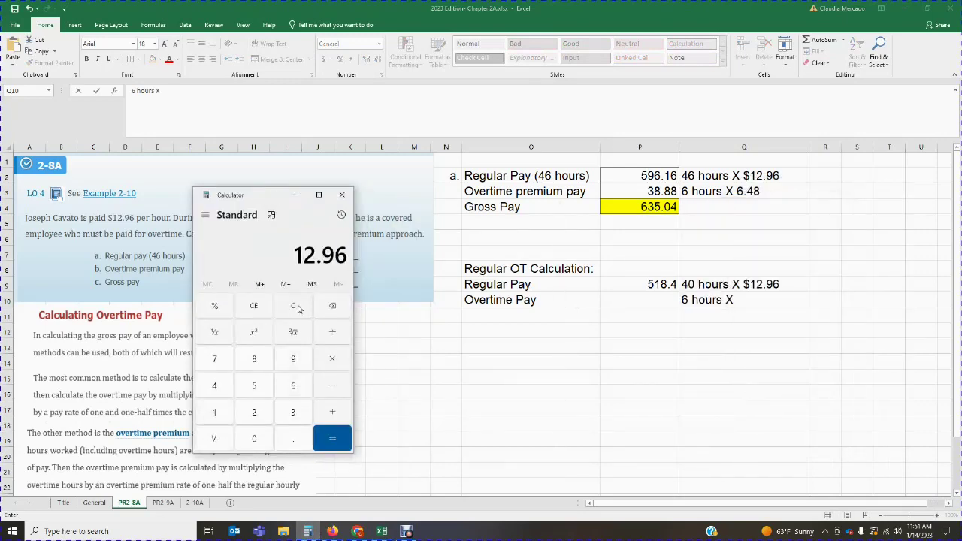
type(" × 1.5")
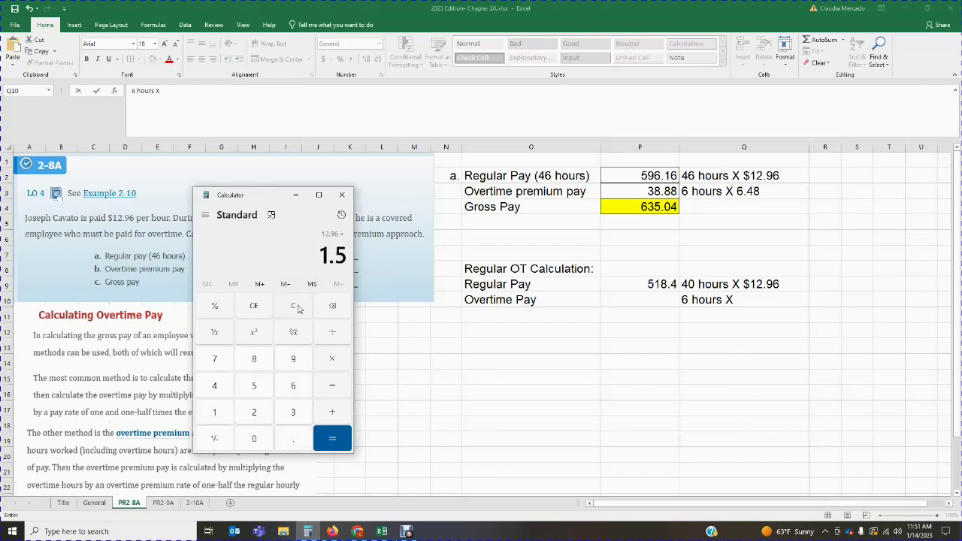
key("Return")
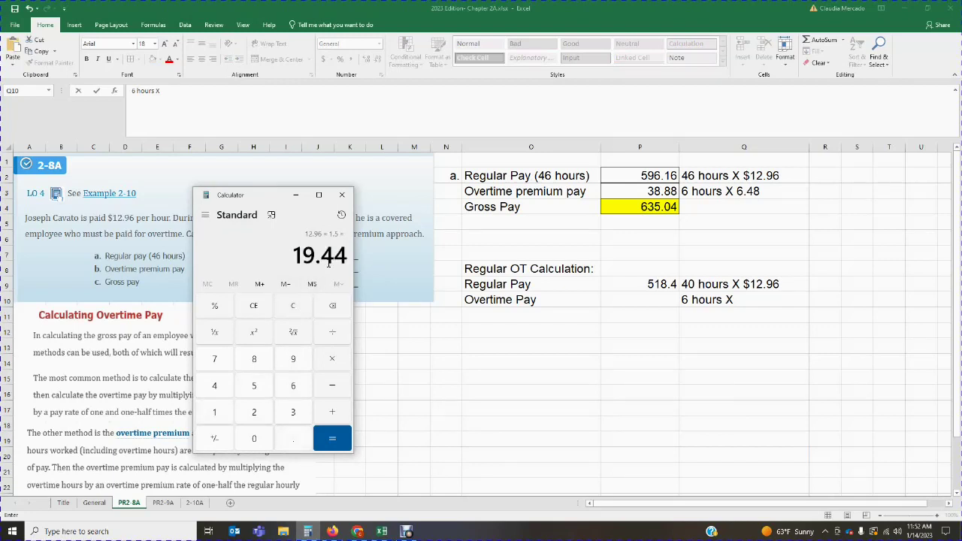
left_click(740, 302)
type("$19.44")
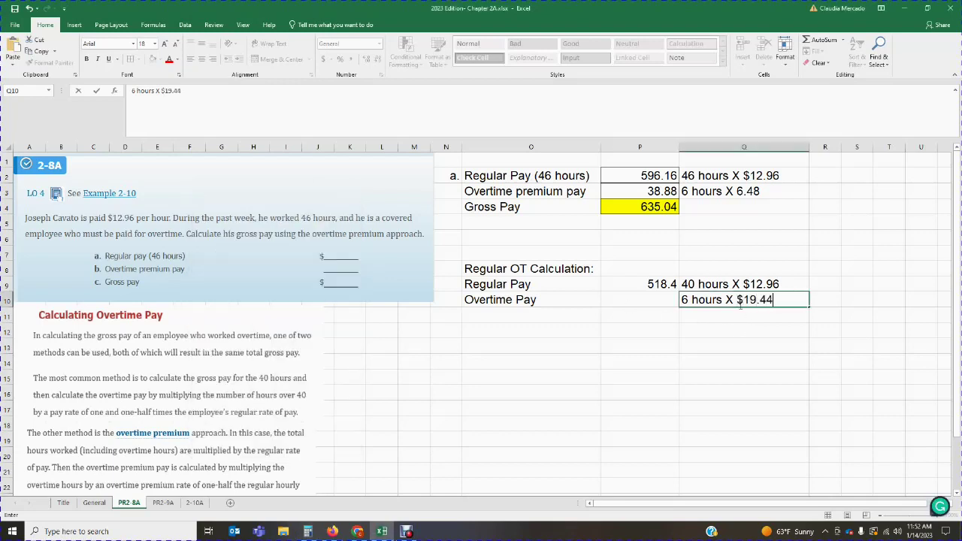
key("Return")
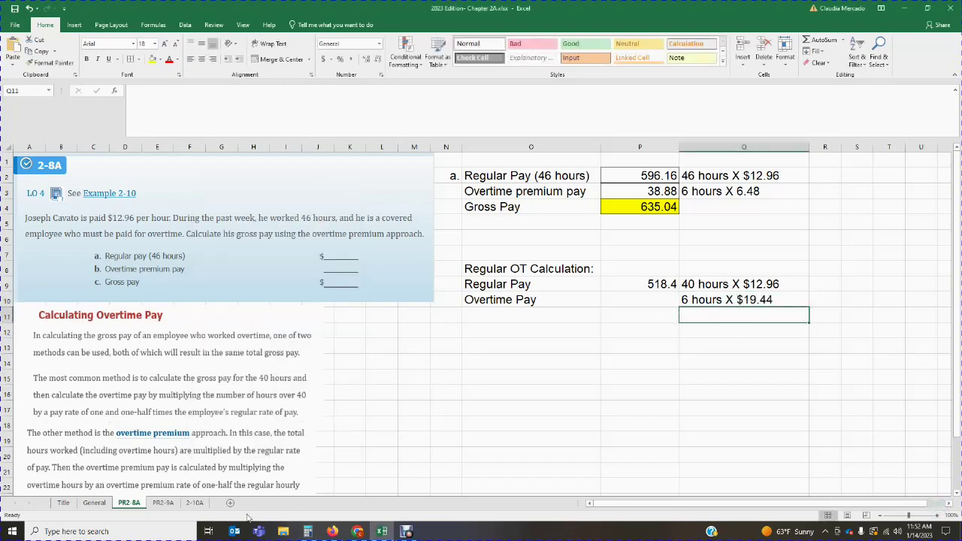
Step: Multiply 6 by 19.44 in Calculator and enter 116.64 as the overtime pay in cell P10
left_click(307, 531)
left_click(294, 306)
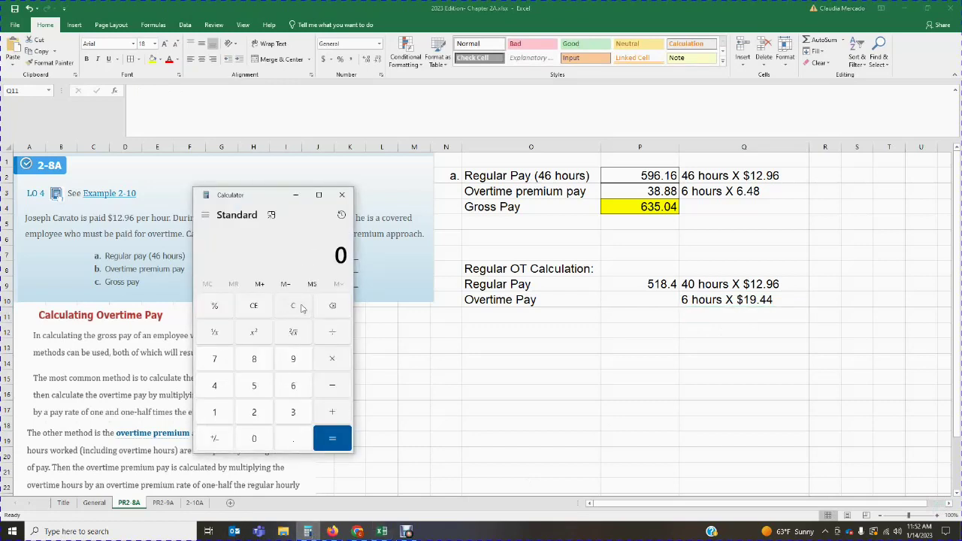
type("6*19.44")
key("Return")
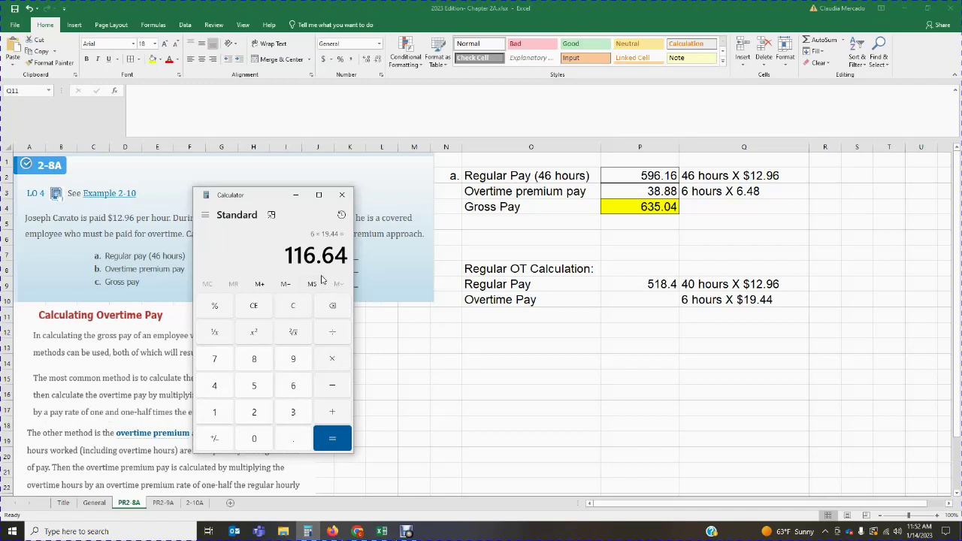
left_click(647, 302)
type("116.")
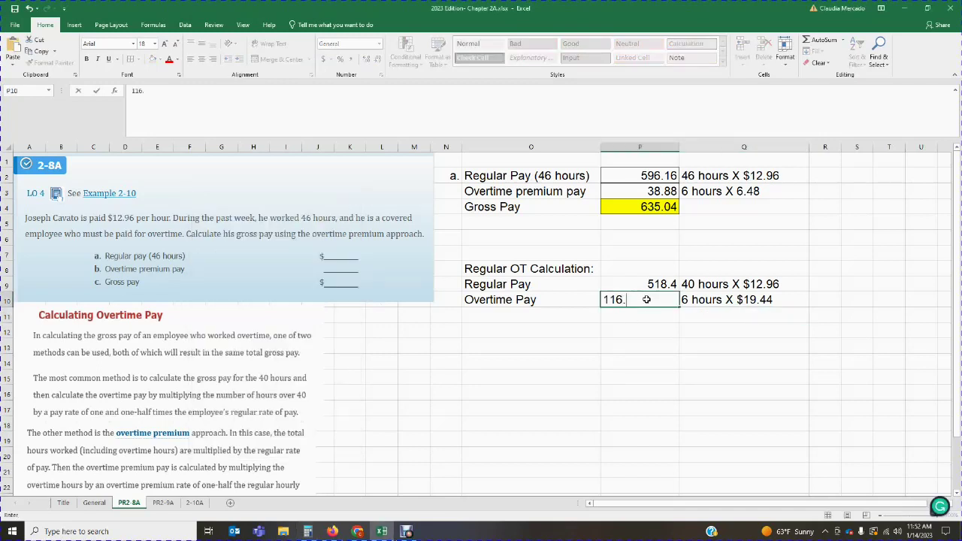
type("64")
key("Return")
Step: Enter the label "Gross Pay" in cell O11 and add borders to the amount cells P9:P11
left_click(542, 315)
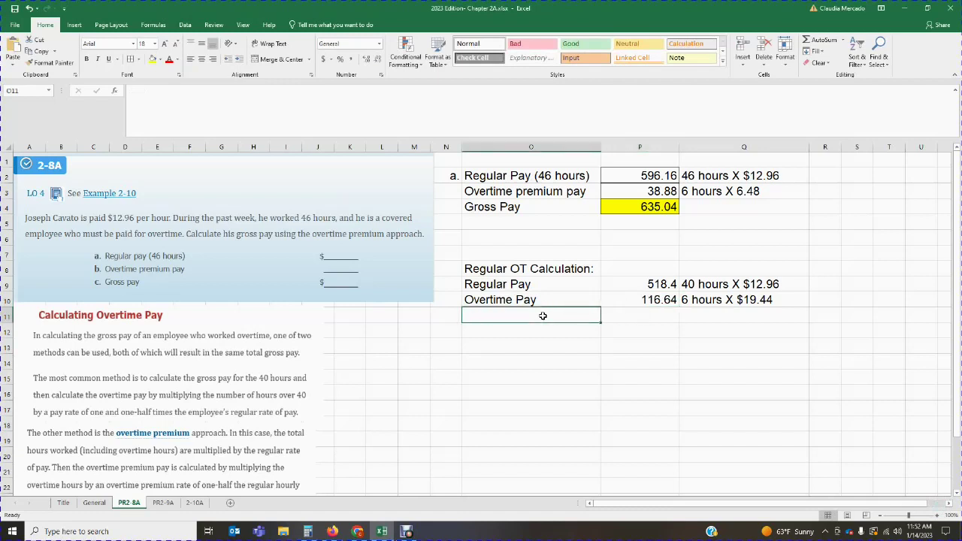
type("Gross Pay")
key("Tab")
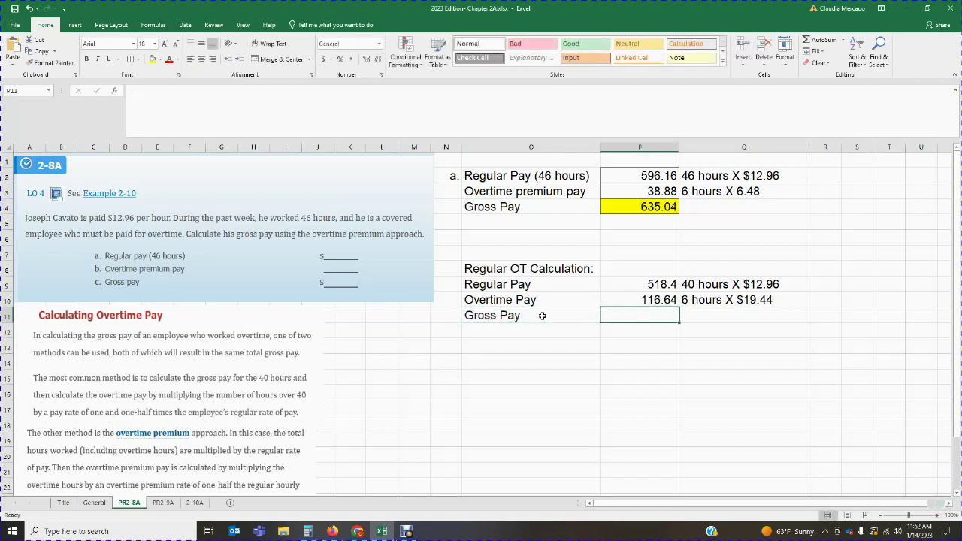
left_click_drag(651, 284, 645, 317)
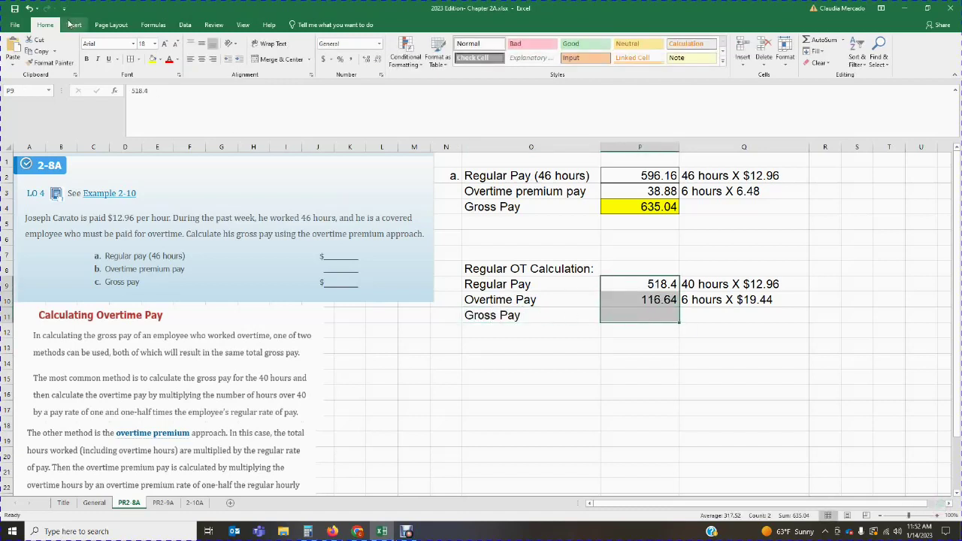
Step: Switch to Calculator, clear it, and add 518.4 and 116.64 to work out the gross pay
left_click(307, 532)
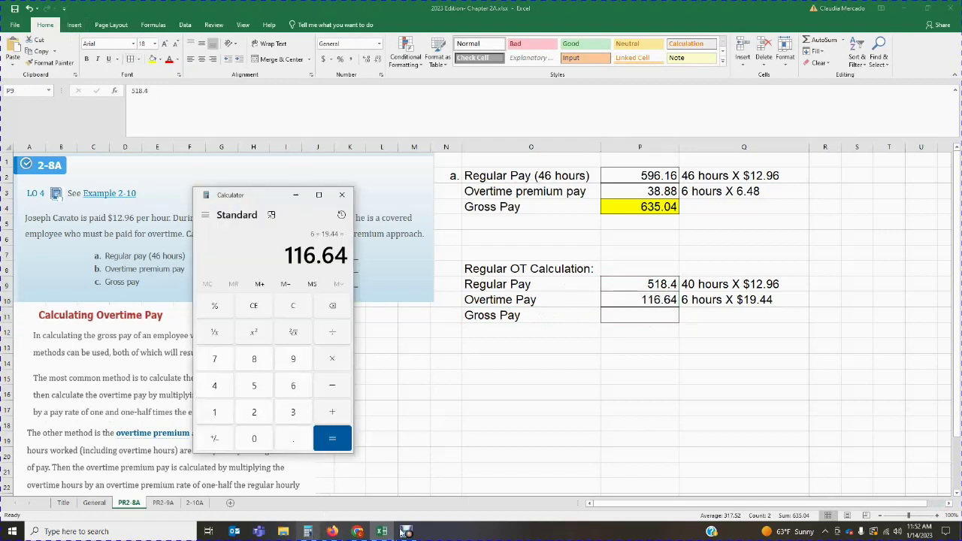
left_click(307, 531)
left_click(475, 475)
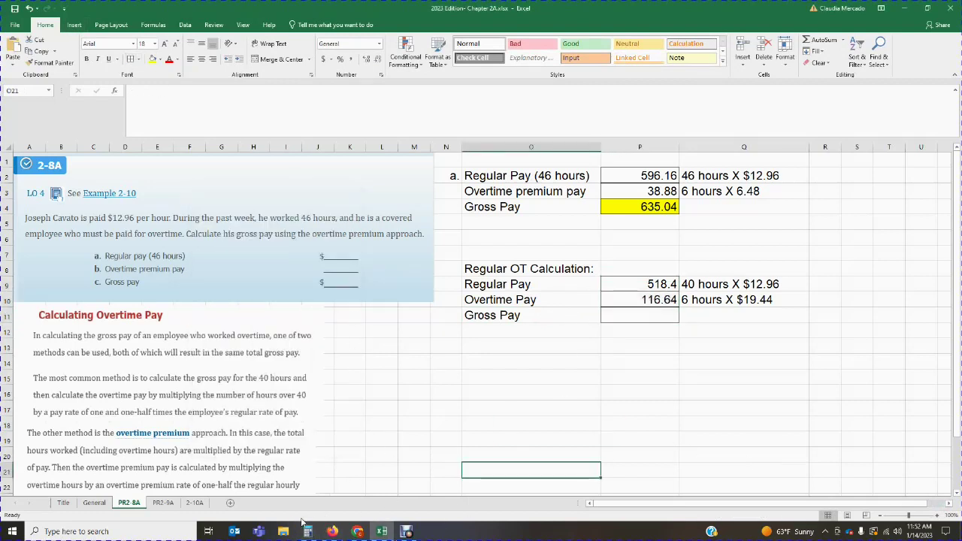
left_click(303, 526)
left_click(302, 313)
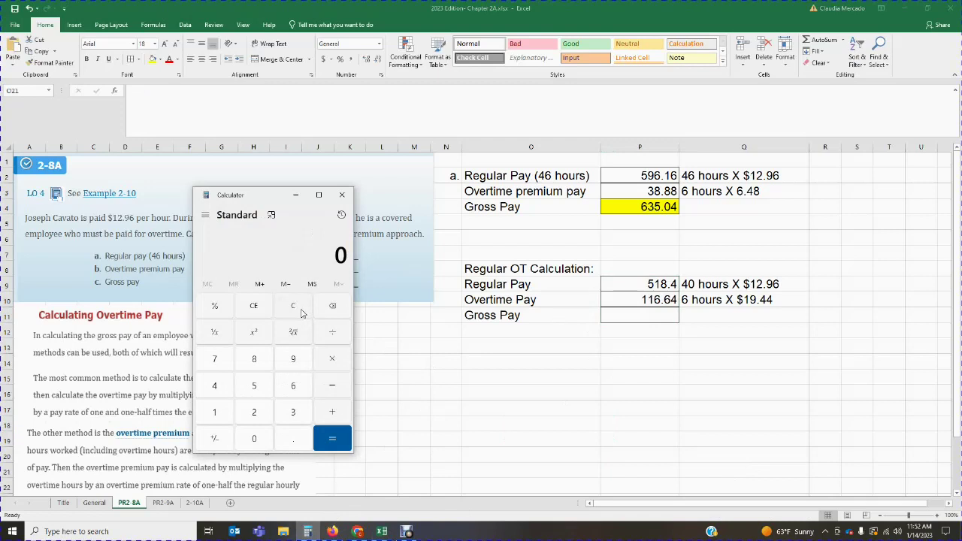
type("518.4")
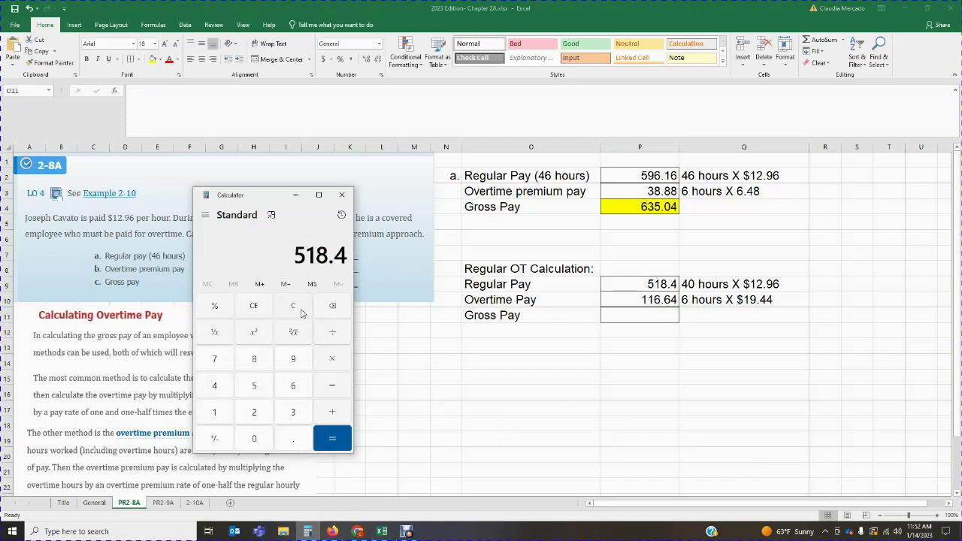
type(" + 116.64")
key("Return")
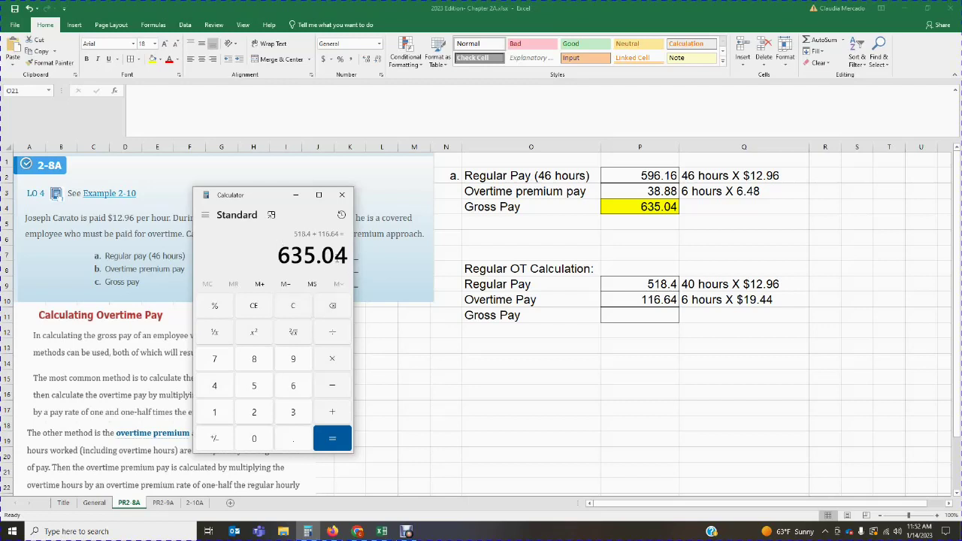
Step: Back in the Excel workbook, enter 635.04 as the gross pay in cell P11 and fill the cell yellow
key("alt+Tab")
left_click(648, 321)
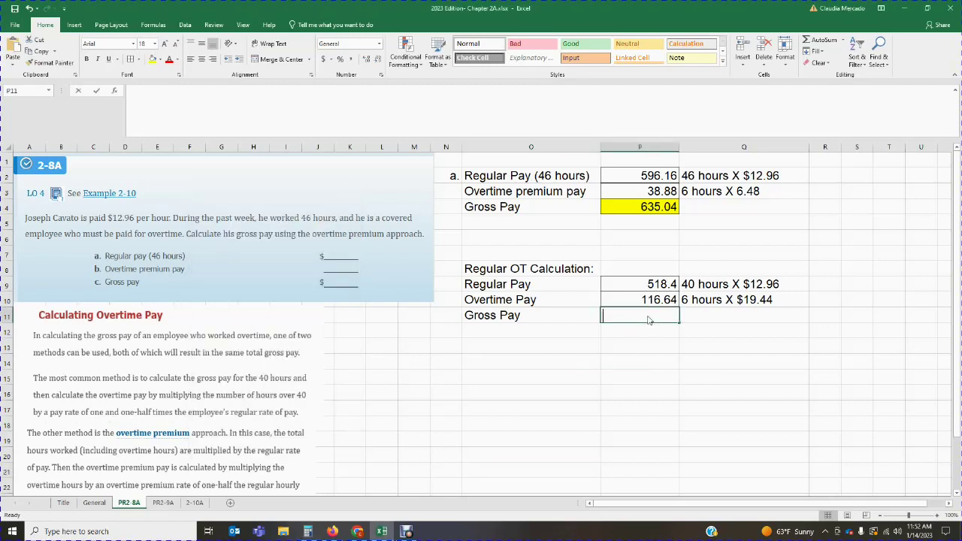
type("635.04")
key("Return")
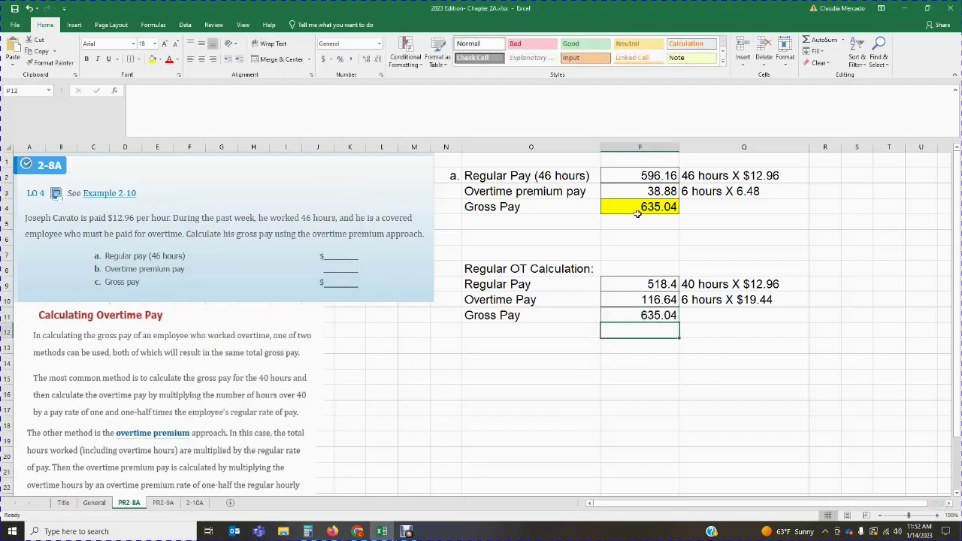
left_click(661, 313)
left_click(153, 59)
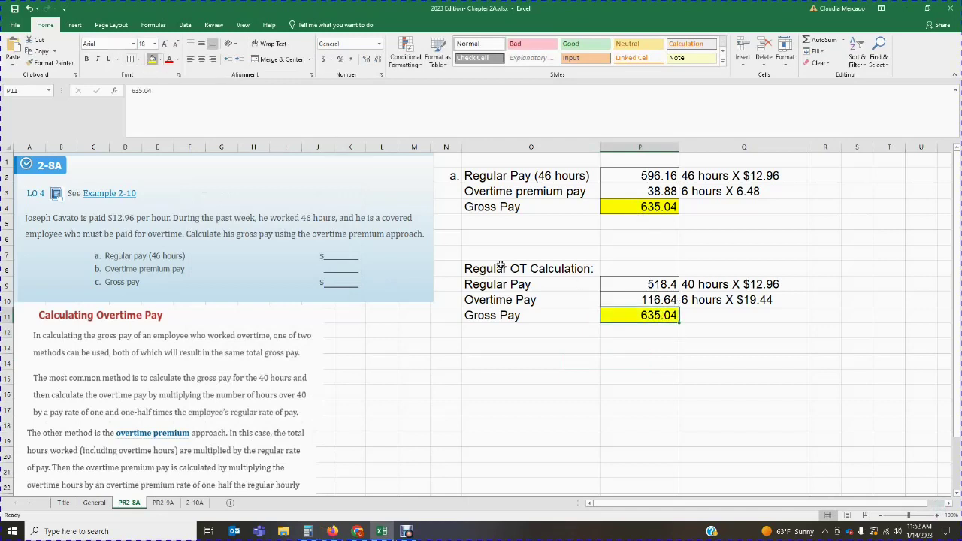
left_click(725, 408)
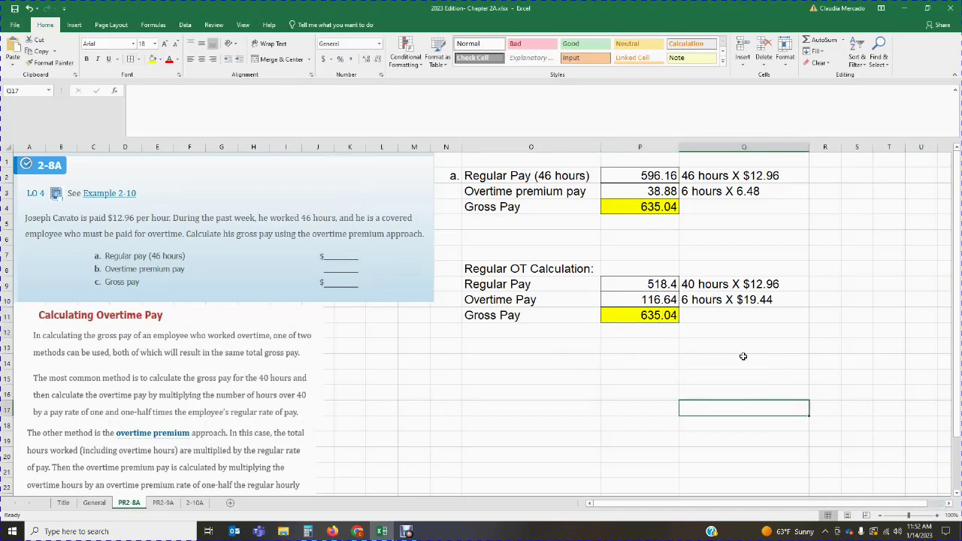
Step: Format the regular pay amount in cell P9 to show two decimal places
left_click(663, 287)
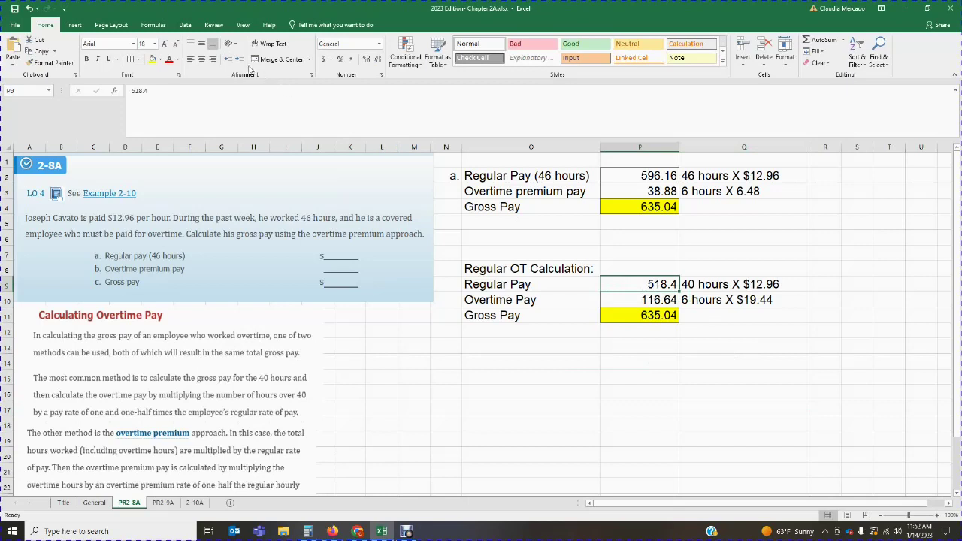
left_click(366, 60)
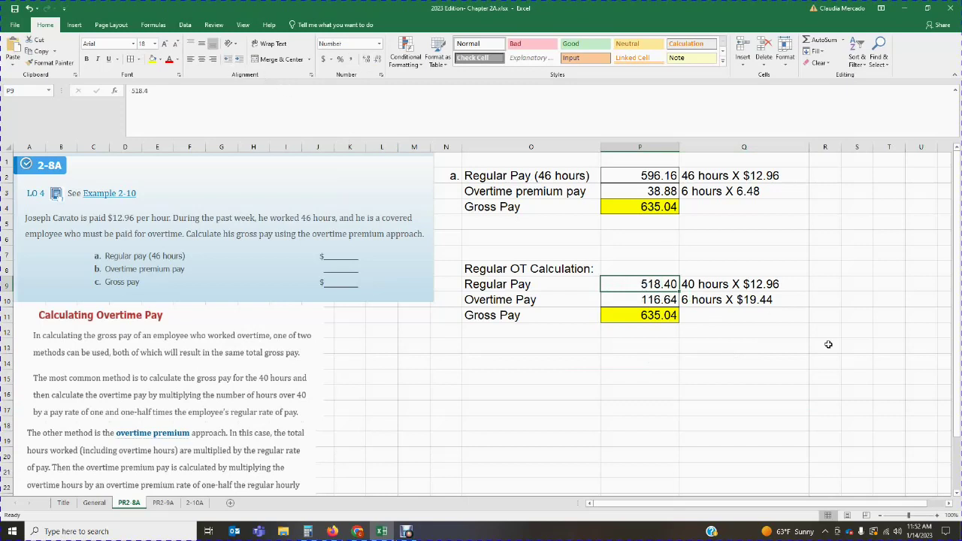
left_click(825, 391)
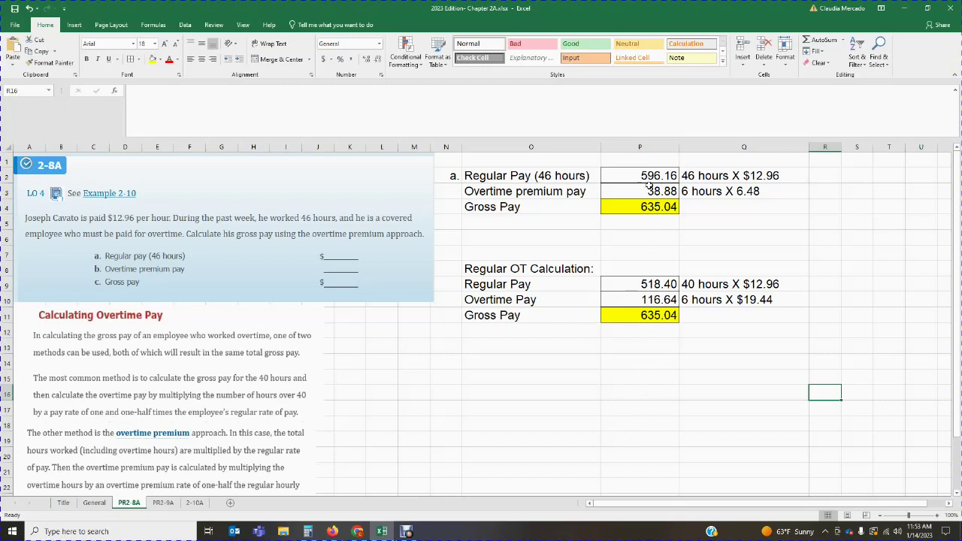
Step: Enter the heading "Overtime premium" in cell O1 above the first calculation
left_click(508, 160)
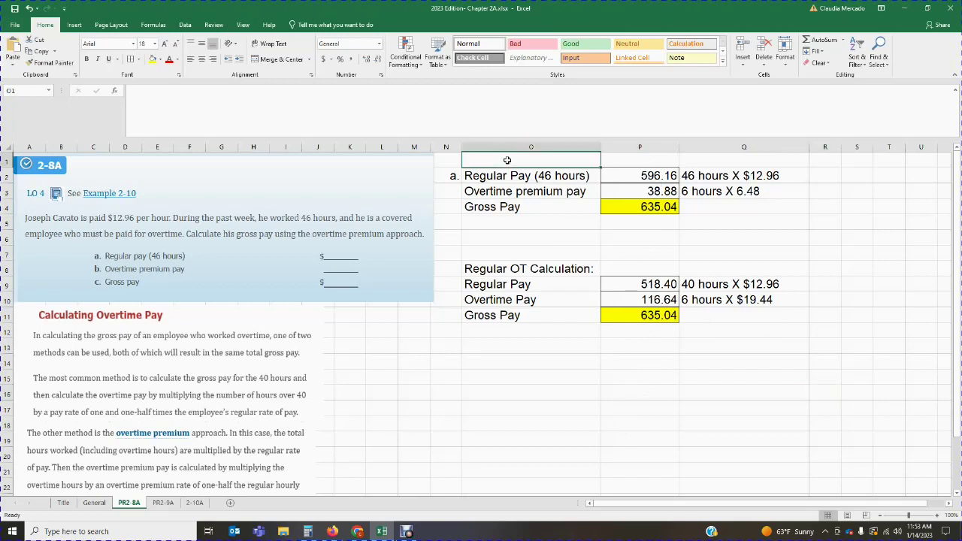
type("Over")
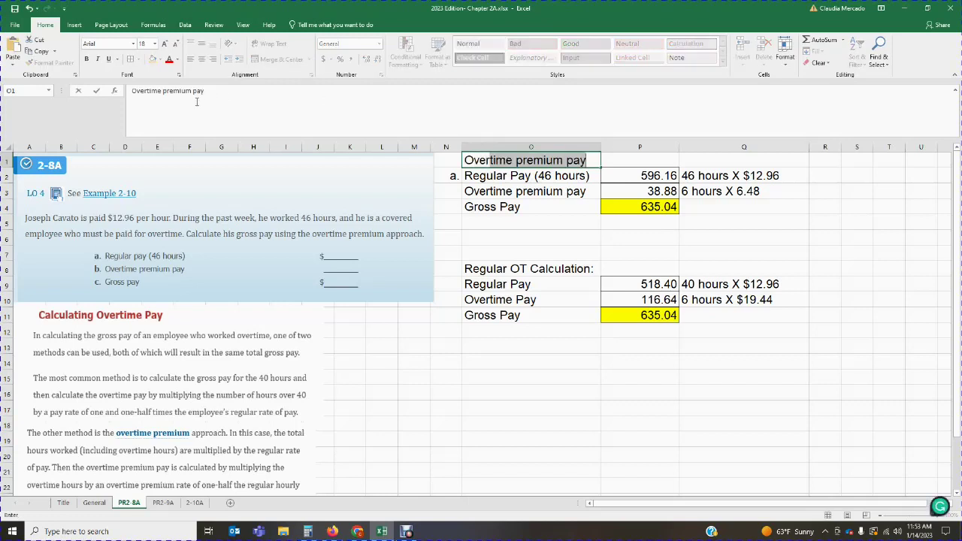
type("time premium")
key("BackSpace")
left_click(664, 379)
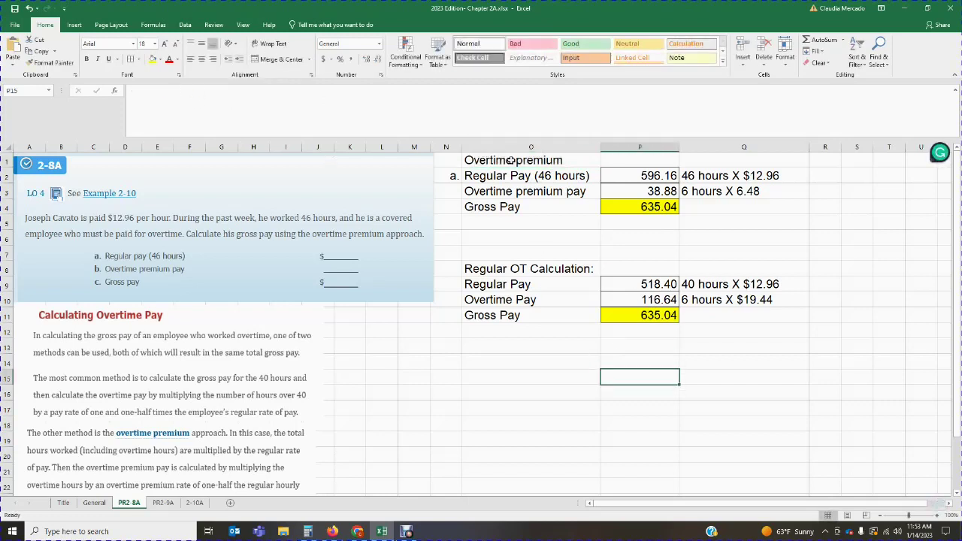
Step: Make the "Overtime premium" heading in O1 and the "Regular OT Calculation:" heading in O8 bold
left_click(511, 160)
left_click(86, 58)
left_click(504, 269)
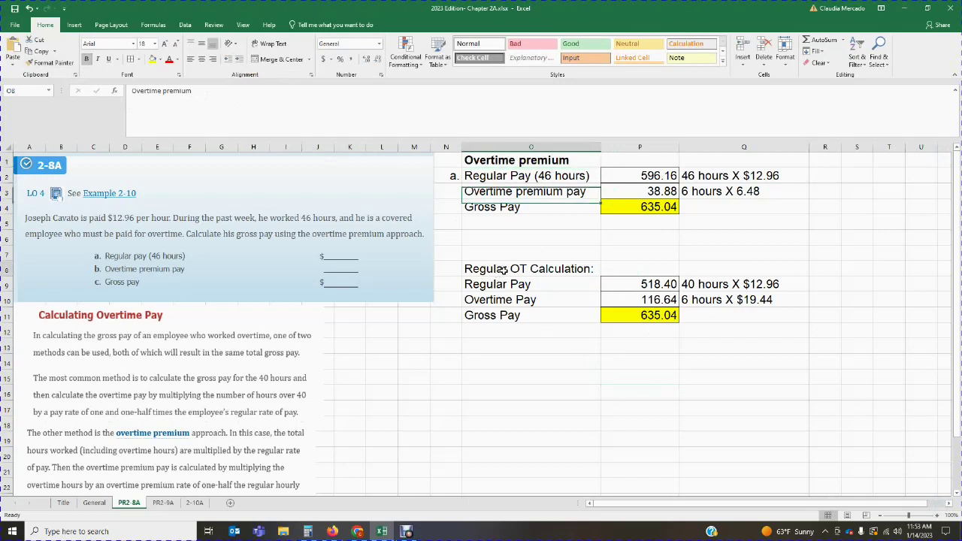
left_click(747, 411)
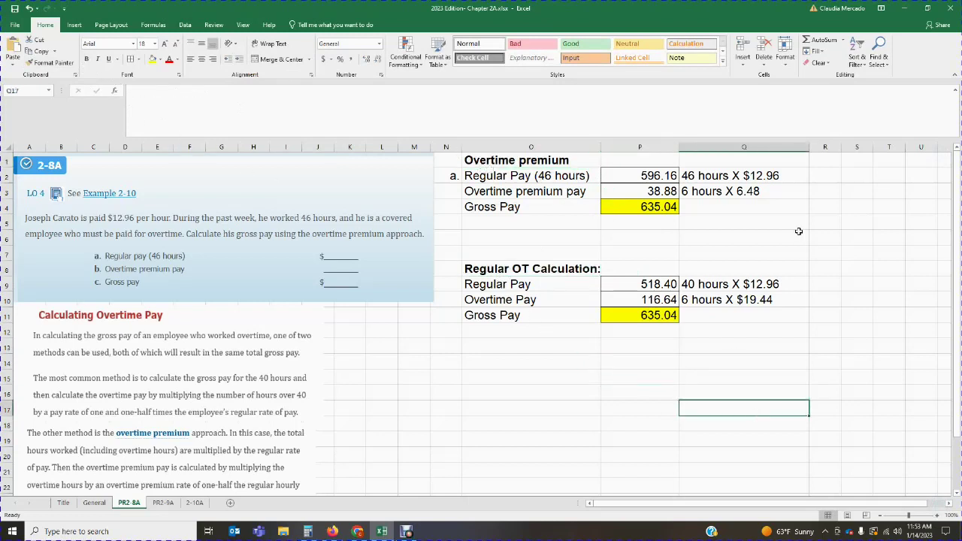